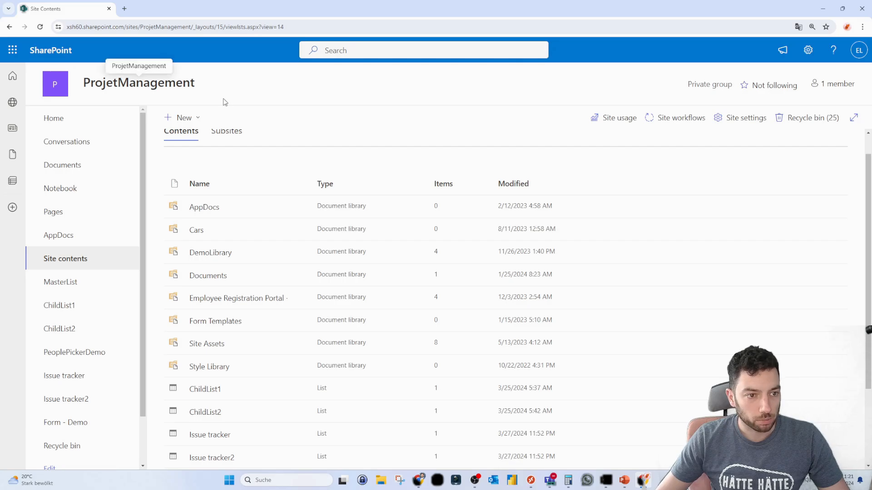
Step: Create a blank list named "Forms Demo" on the site, shown in the site navigation
left_click(196, 119)
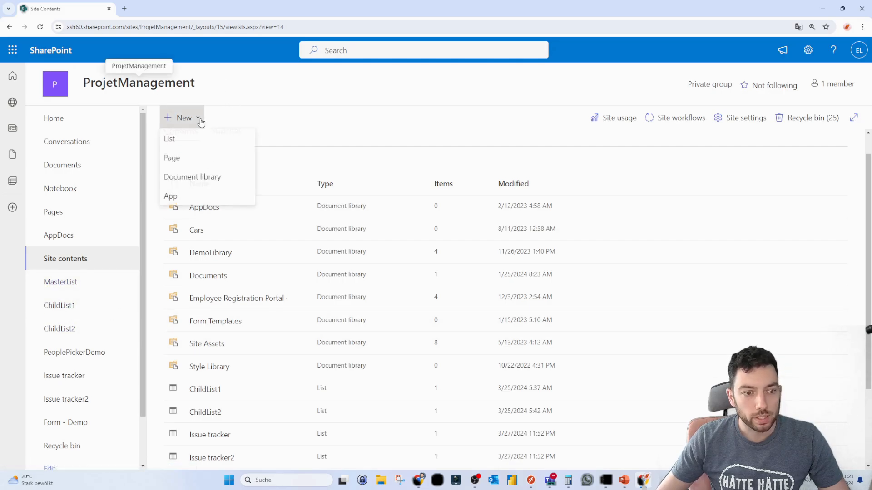
left_click(200, 136)
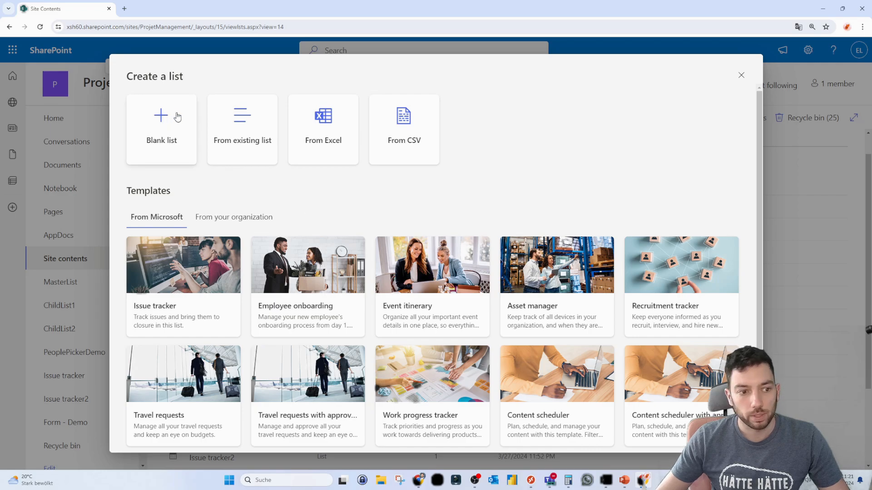
left_click(177, 118)
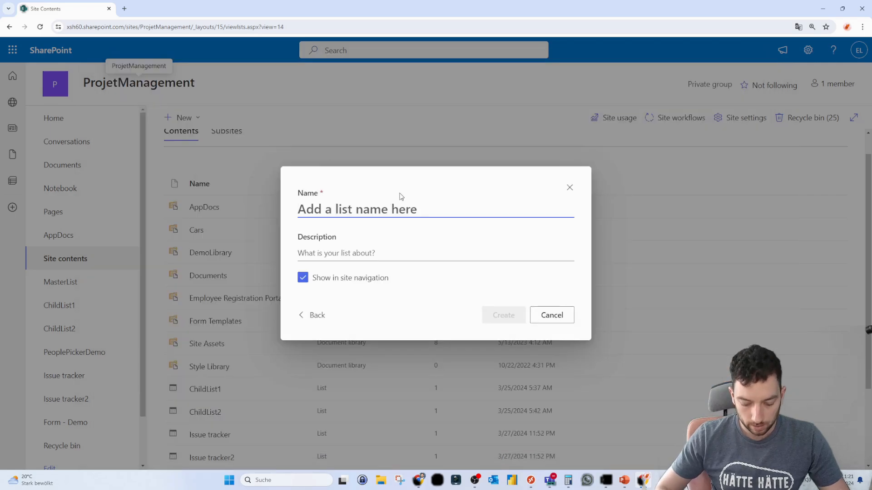
type("Forms Demo")
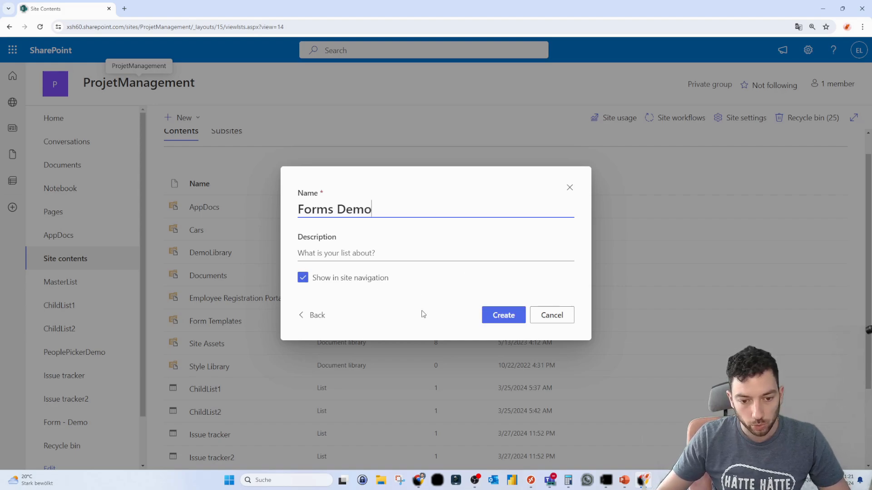
left_click(500, 317)
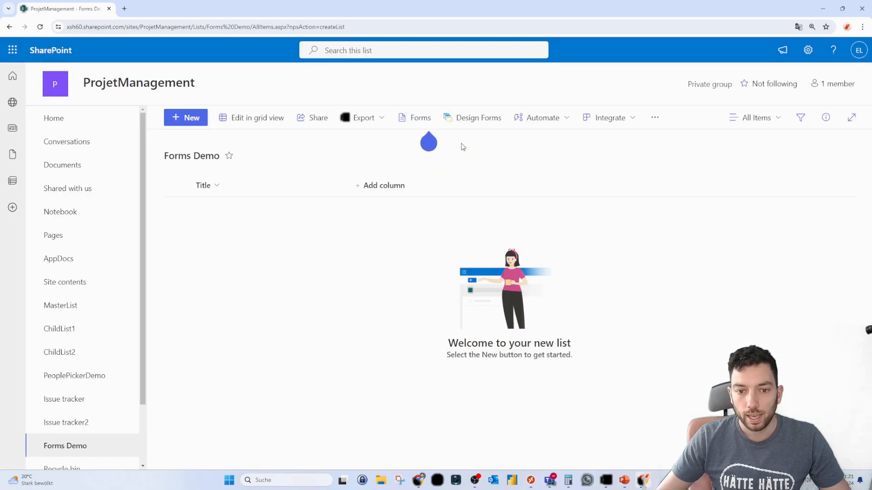
left_click(428, 142)
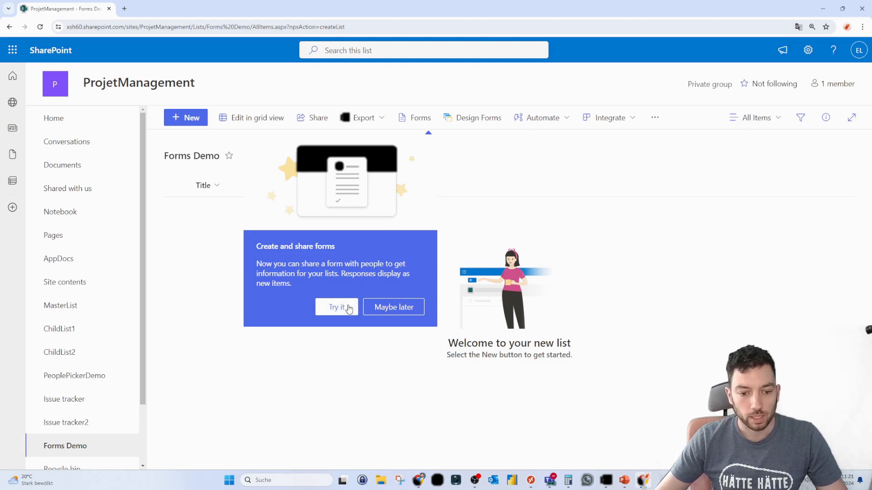
left_click(337, 307)
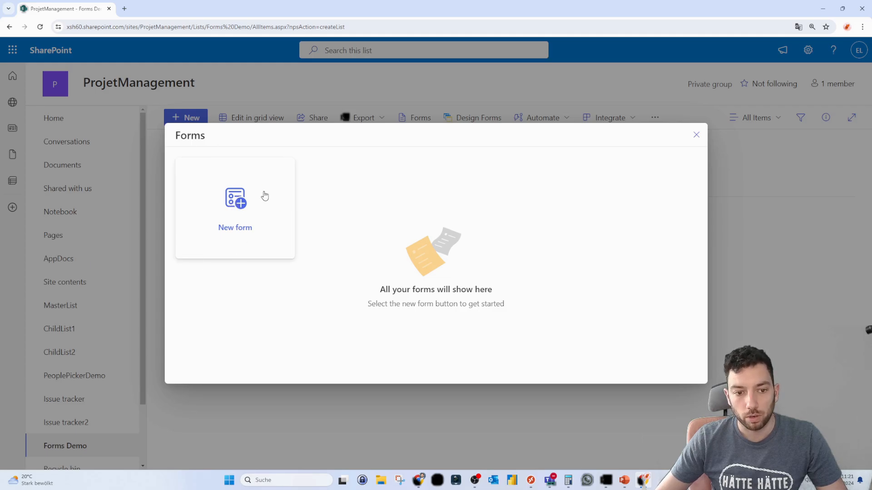
left_click(697, 135)
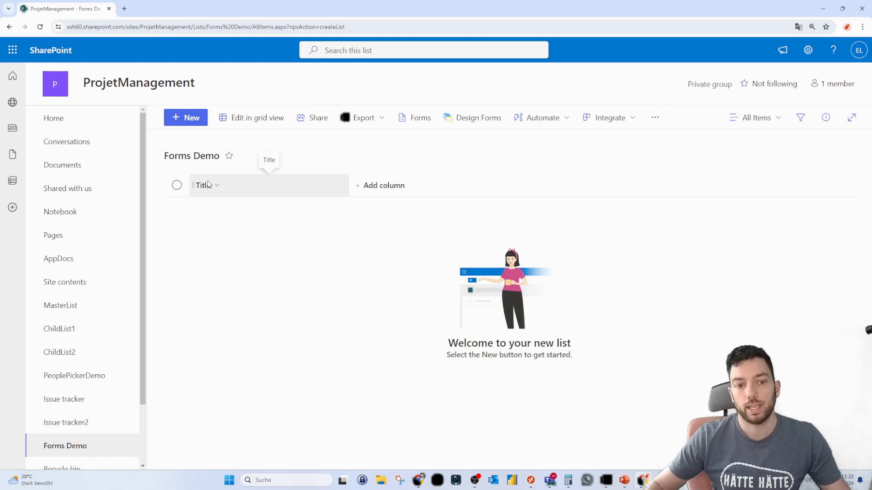
Step: Create a new form for the Forms Demo list and title it "Demo Form YT"
left_click(403, 120)
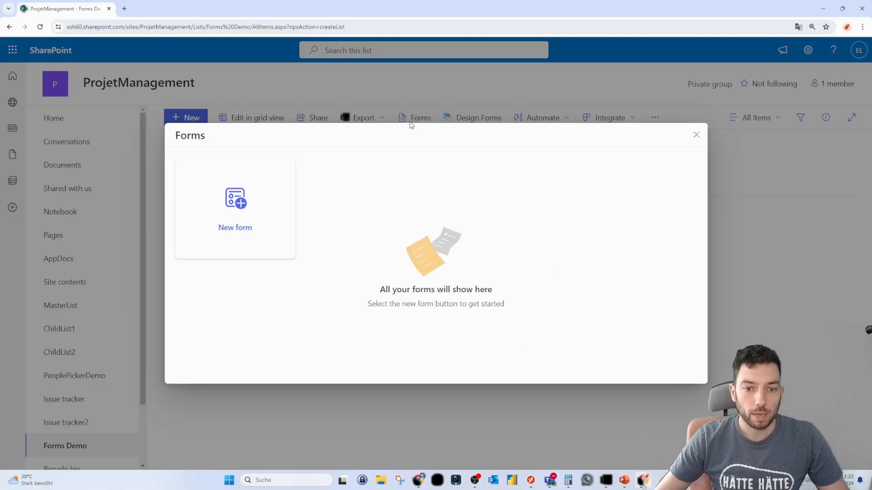
left_click(213, 205)
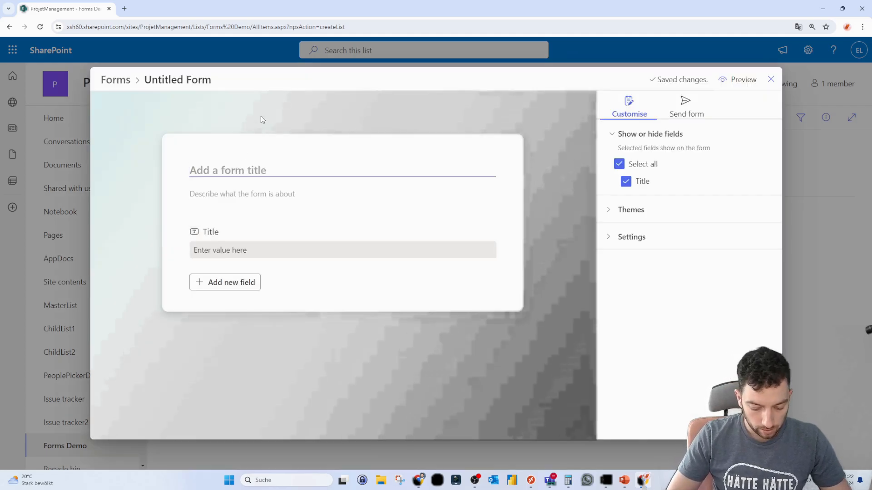
type("Demo Form YT")
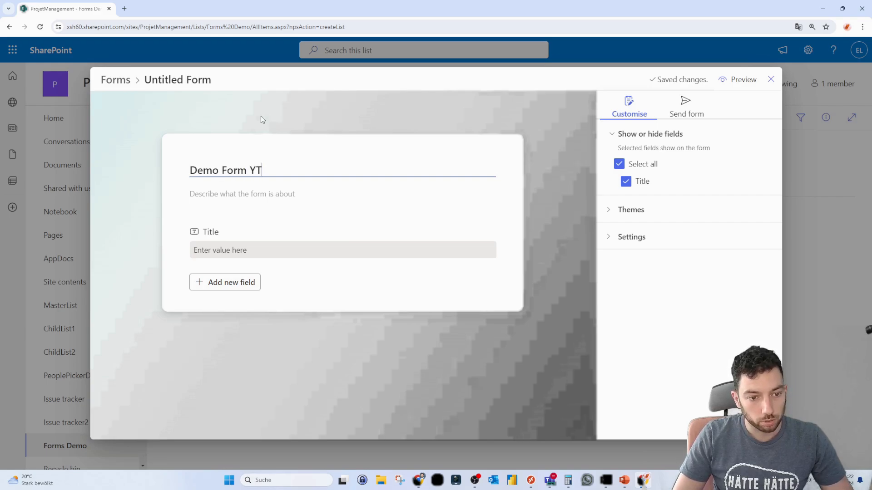
Step: Rename the form's Title field as "Vacation Place", close the form, and reload the list to check its column
left_click(210, 231)
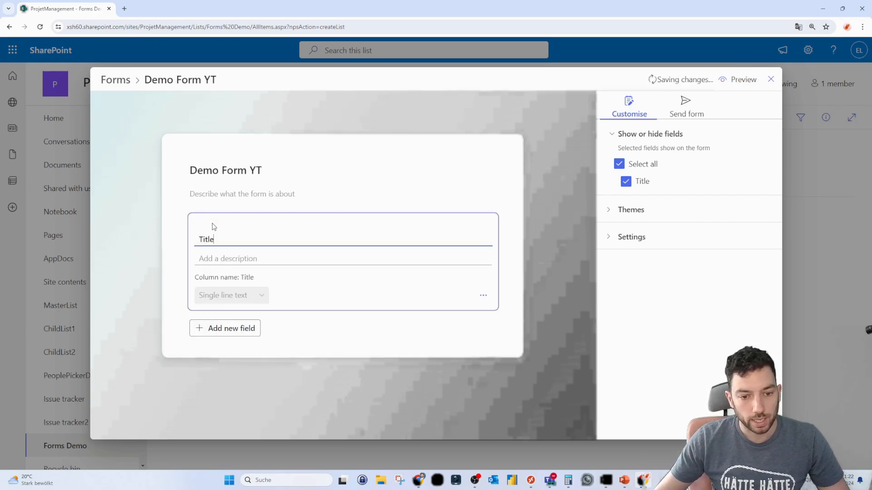
key("ctrl+a")
key("BackSpace")
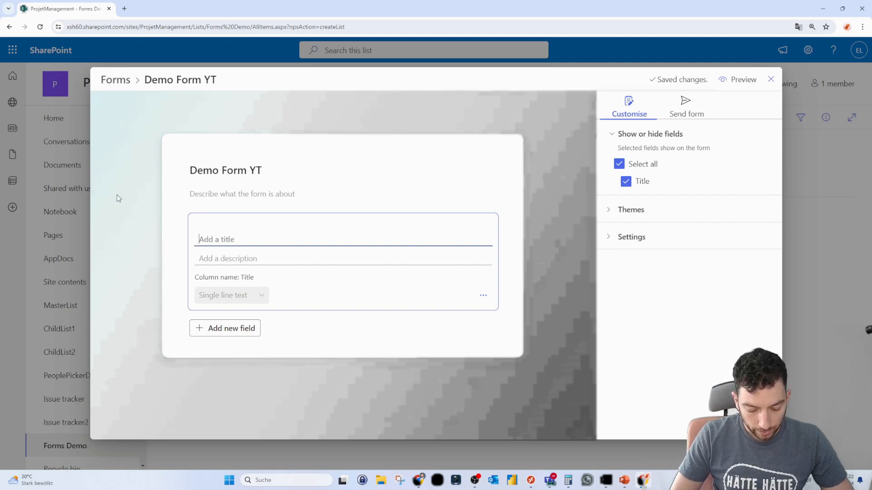
type("Va")
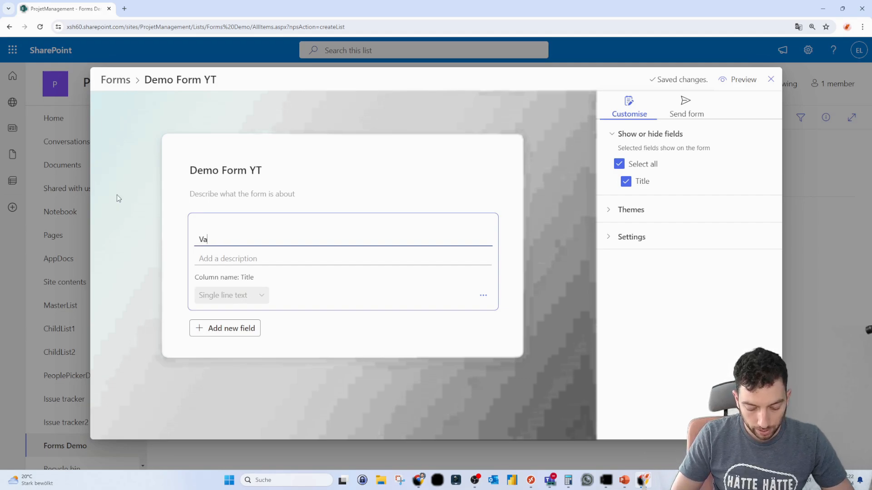
type("cation Place")
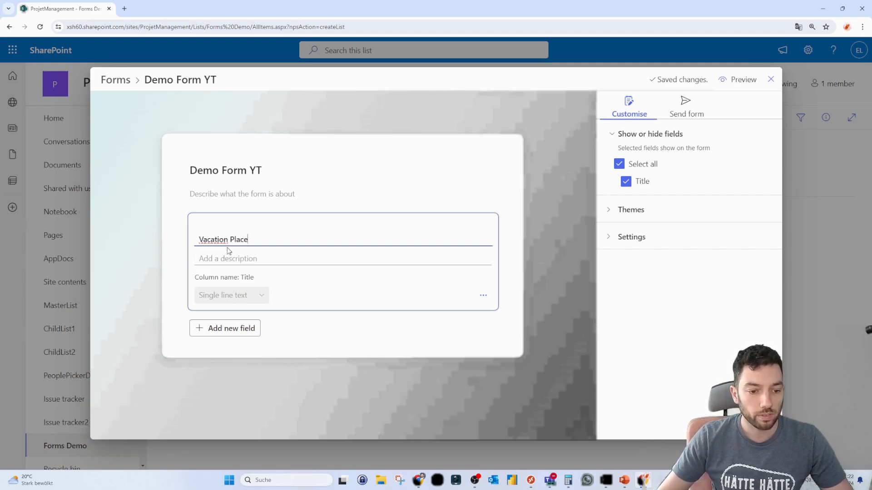
left_click(554, 130)
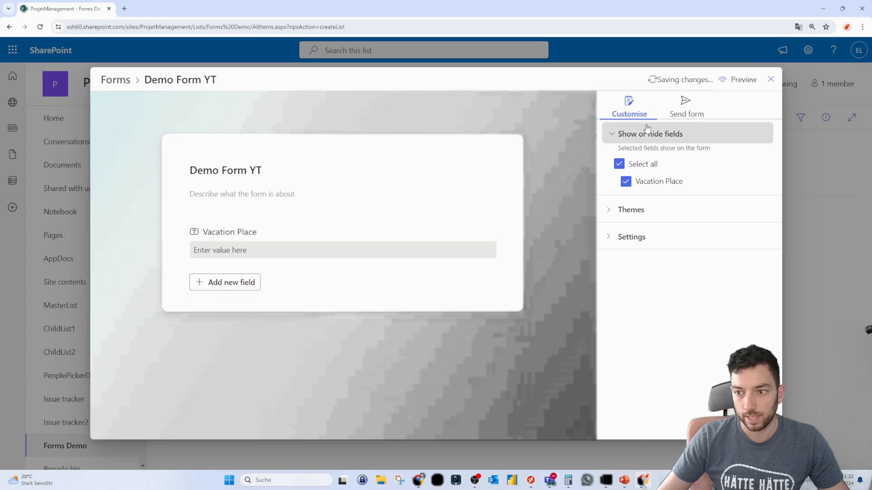
left_click(770, 80)
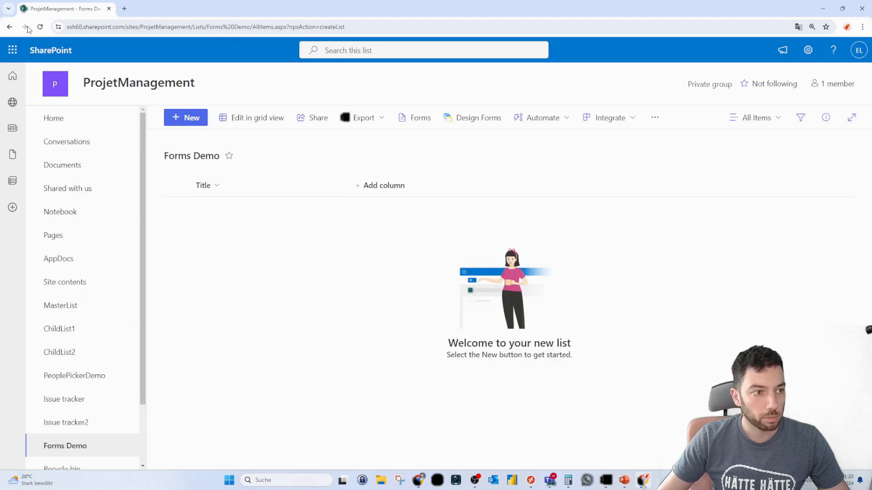
left_click(40, 27)
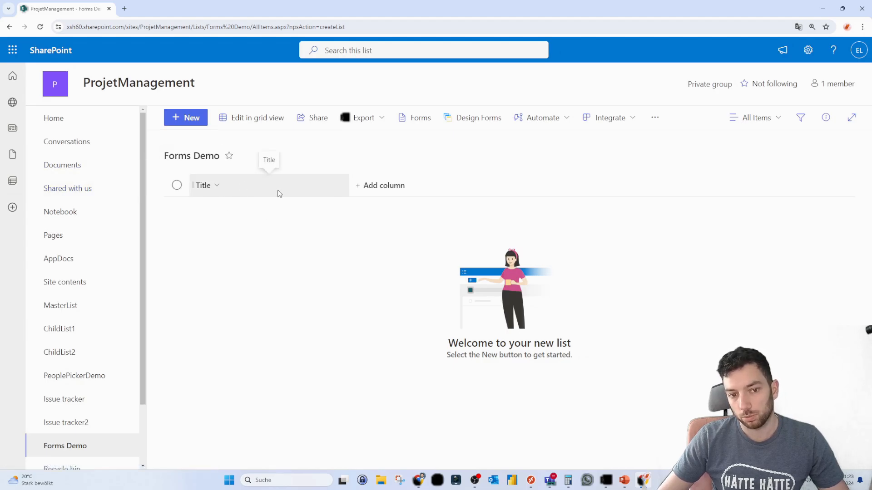
Step: Reopen Demo Form YT and add a Person field titled "Employee" below Vacation Place
left_click(414, 120)
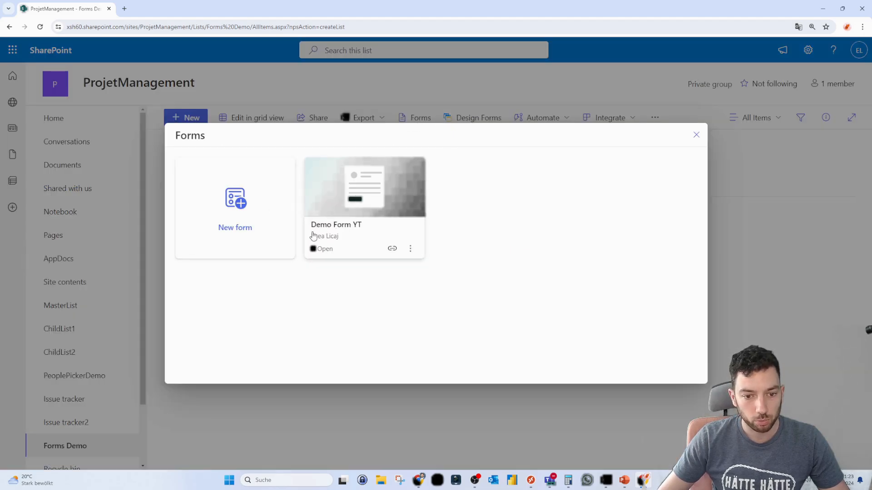
left_click(361, 188)
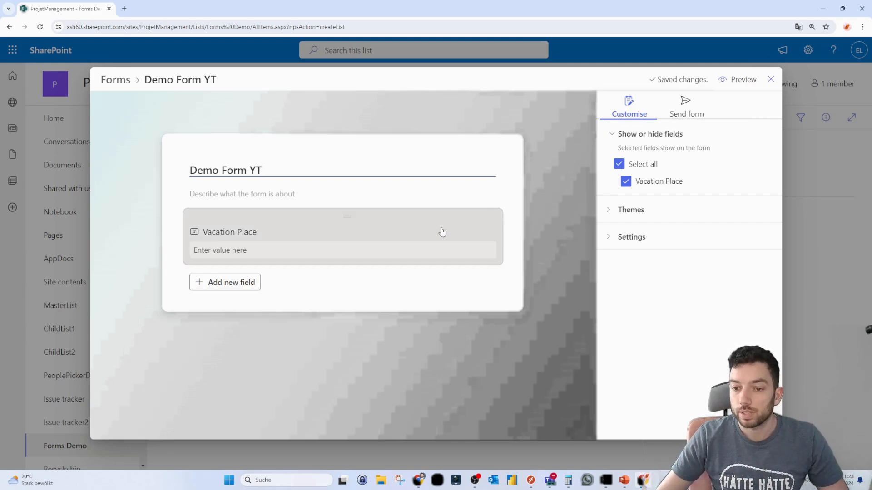
left_click(221, 287)
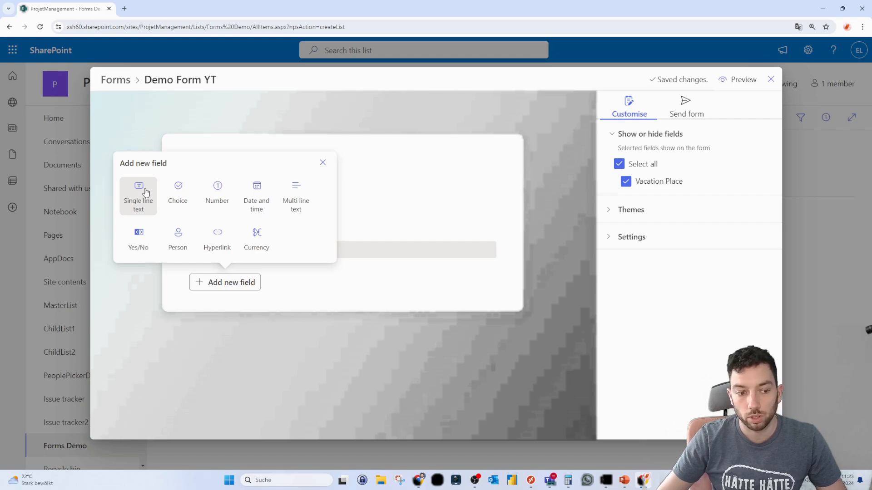
left_click(180, 237)
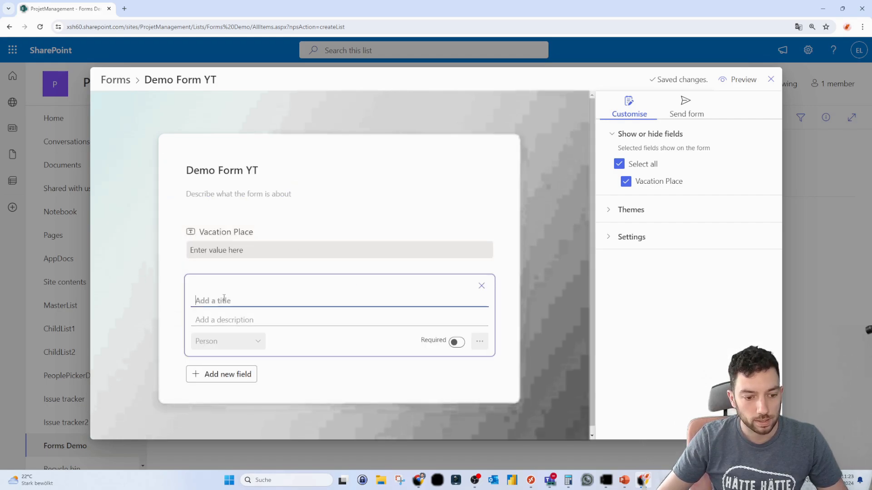
type("Employee")
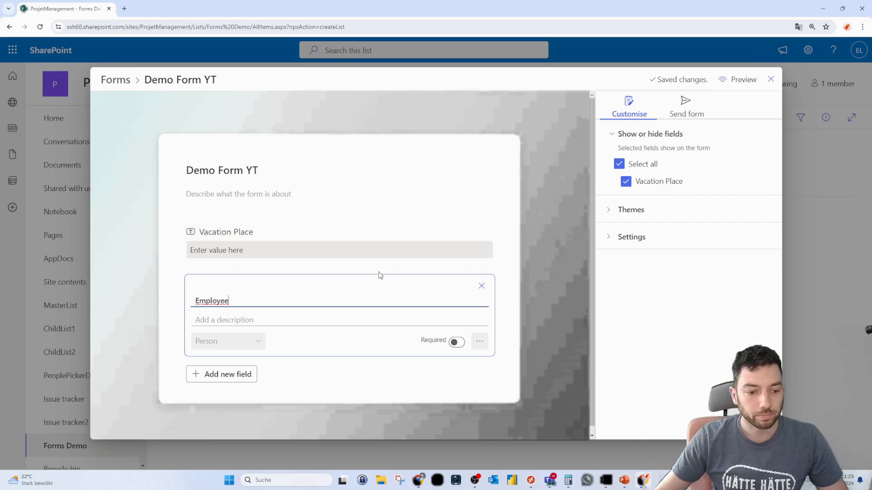
left_click(535, 265)
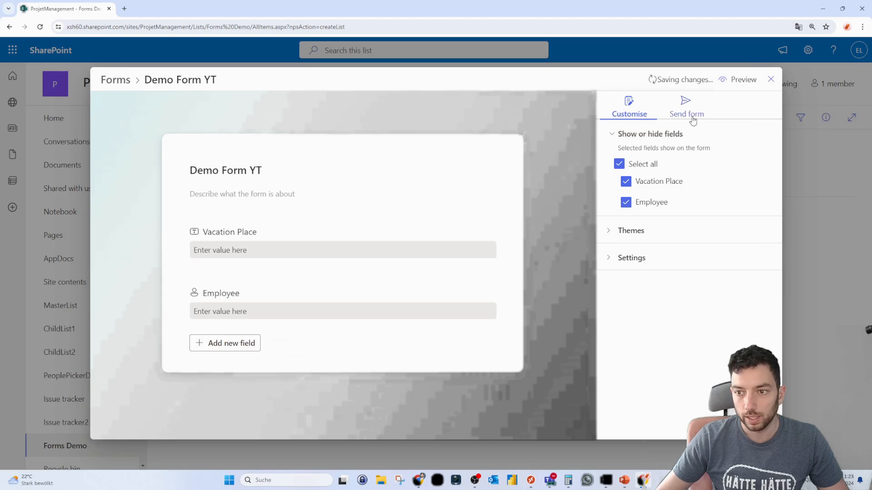
Step: Close the form and examine the Employee column's settings in the list, including its additional options
left_click(770, 80)
left_click(393, 187)
mouse_move(418, 285)
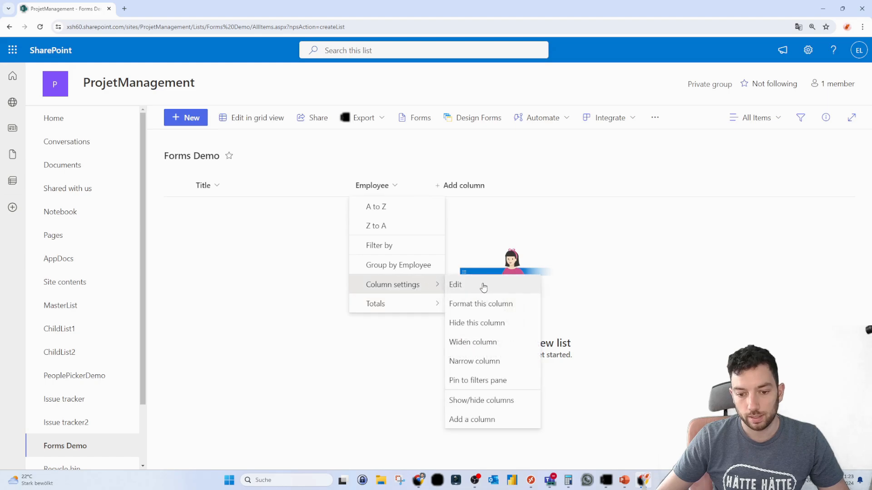
left_click(483, 287)
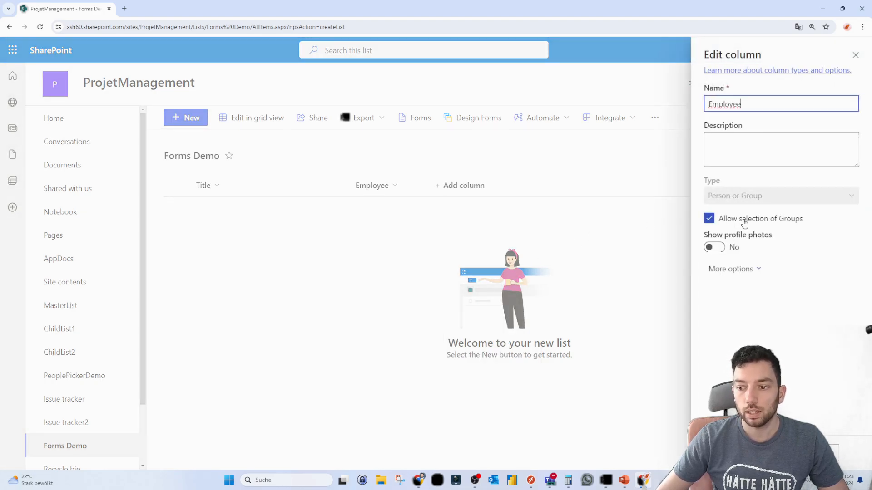
left_click(753, 270)
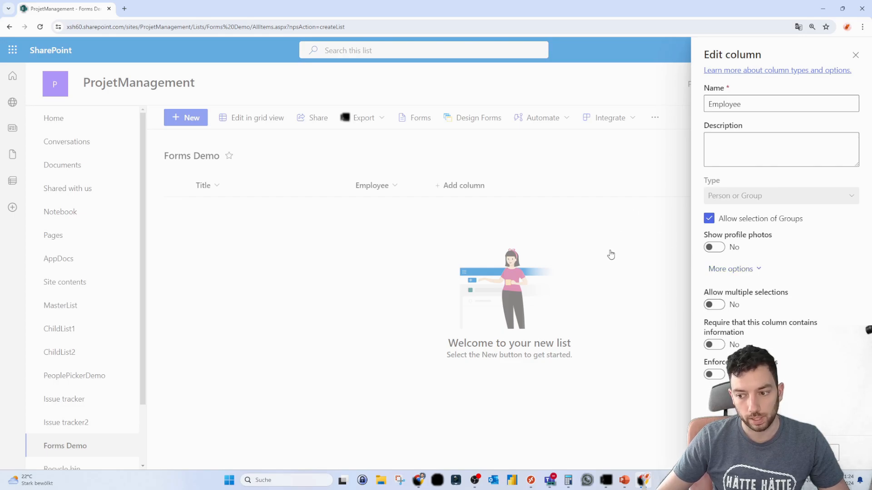
left_click(772, 453)
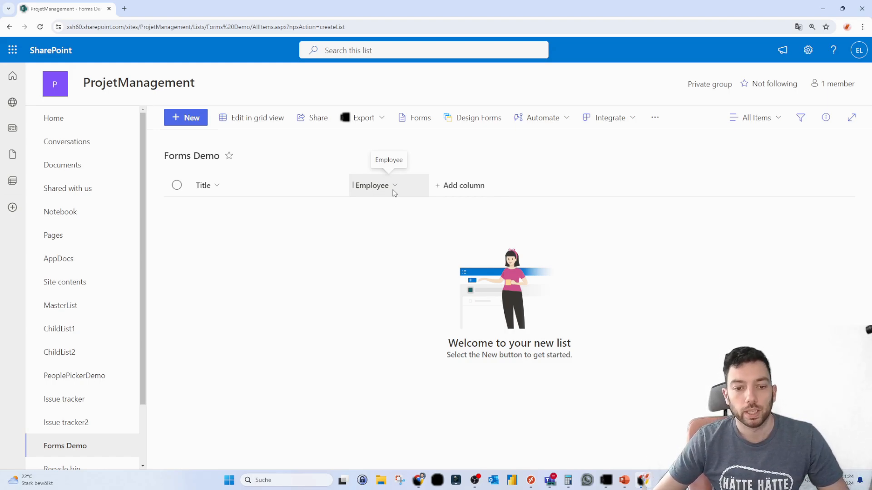
Step: Reopen Demo Form YT and add a required Date and time field titled "Vacation Start" below Employee
left_click(420, 119)
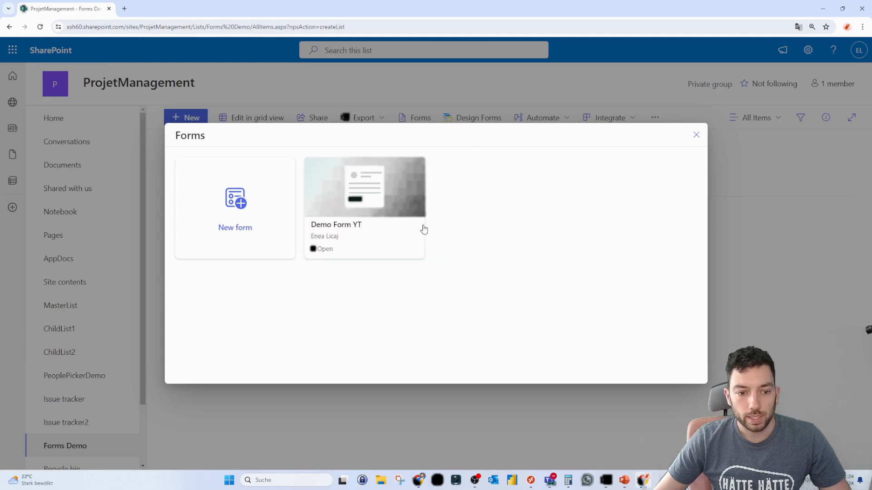
left_click(351, 199)
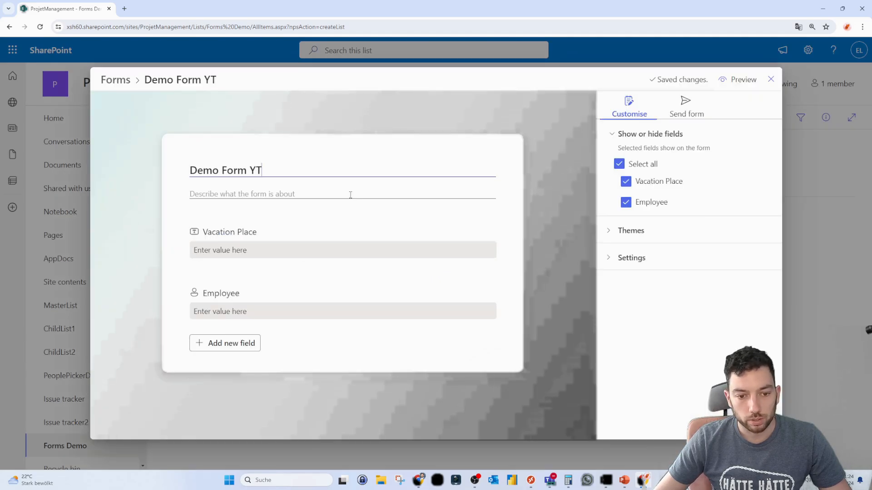
left_click(233, 343)
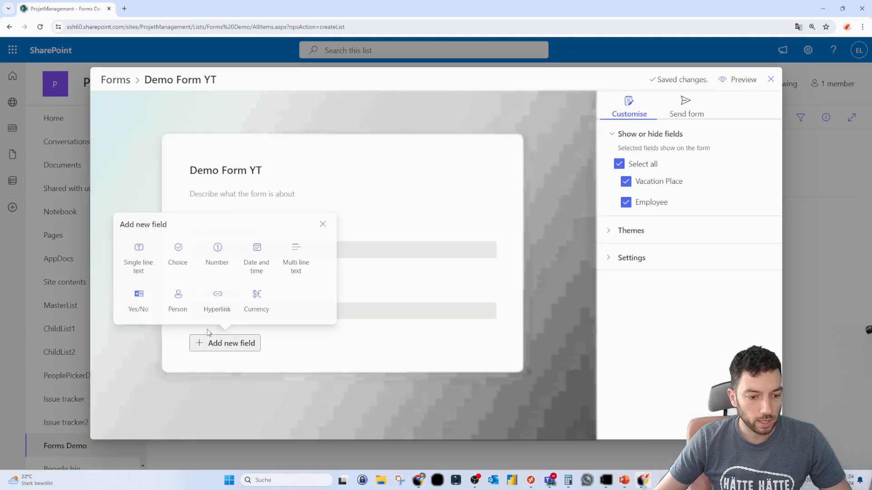
left_click(262, 265)
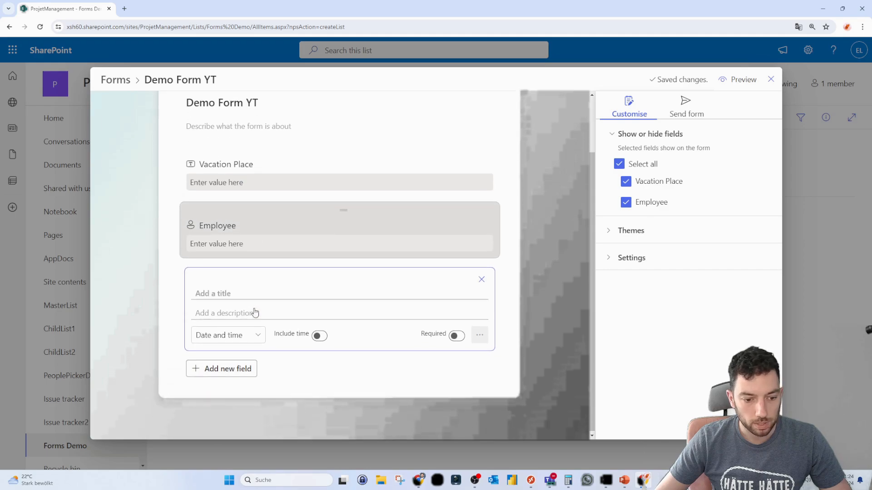
type("V")
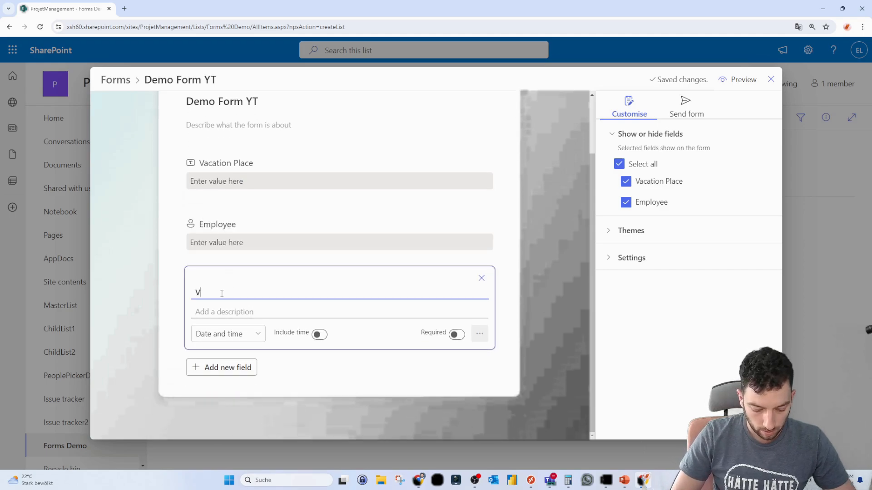
type("acation Start")
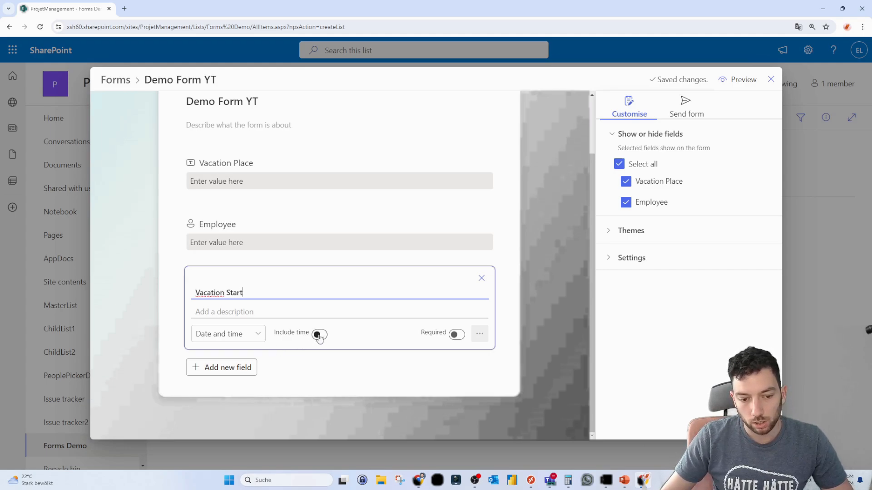
left_click(453, 336)
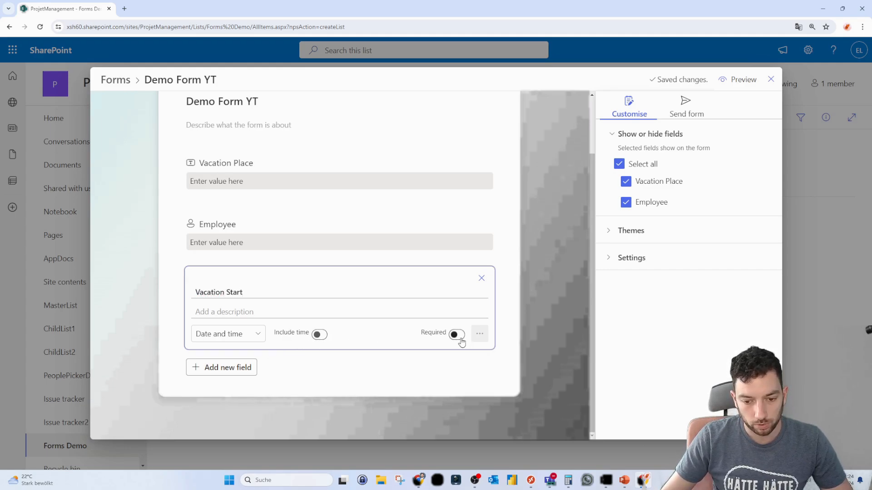
left_click(225, 339)
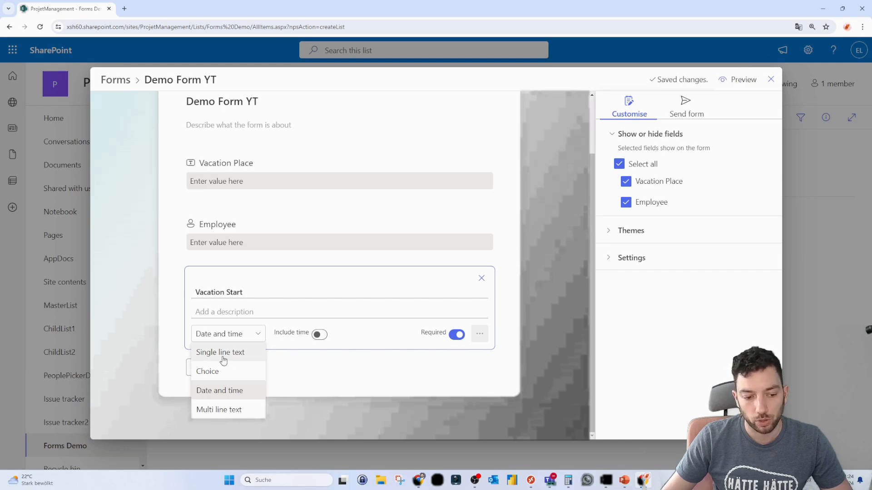
left_click(551, 257)
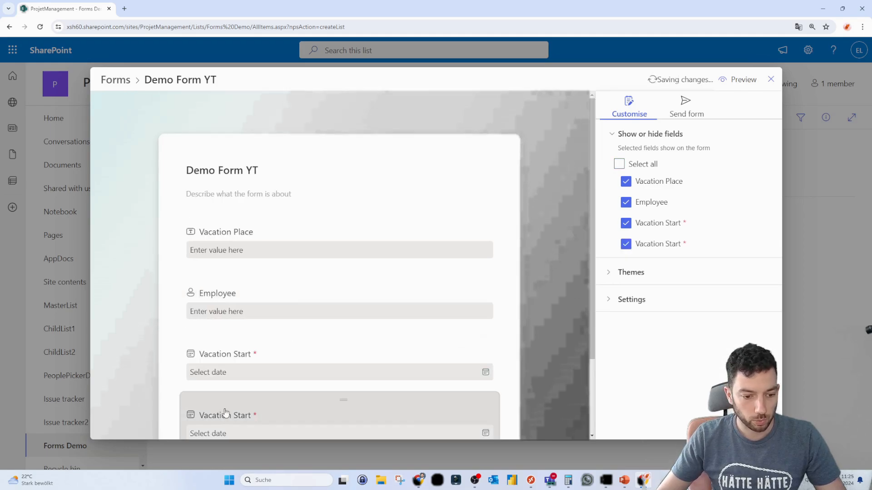
Step: Examine the settings of the duplicate Vacation Start fields and the Employee field, and close the form
scroll(232, 405, "down", 3)
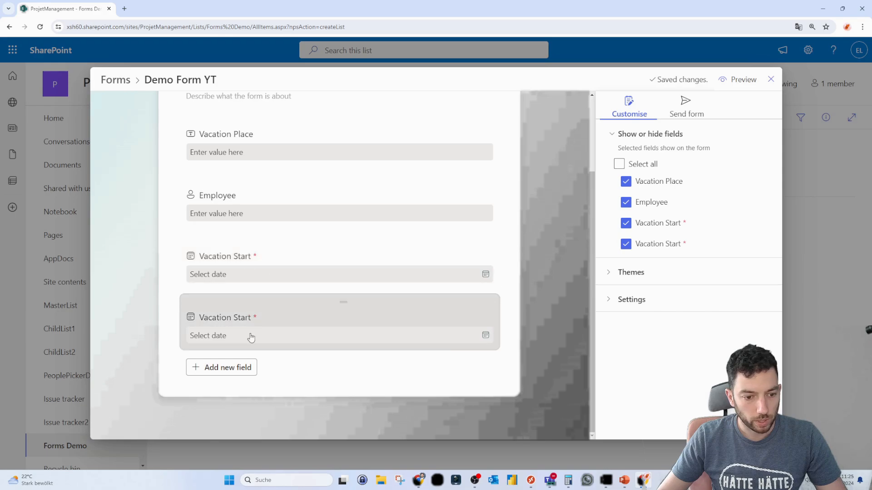
left_click(304, 319)
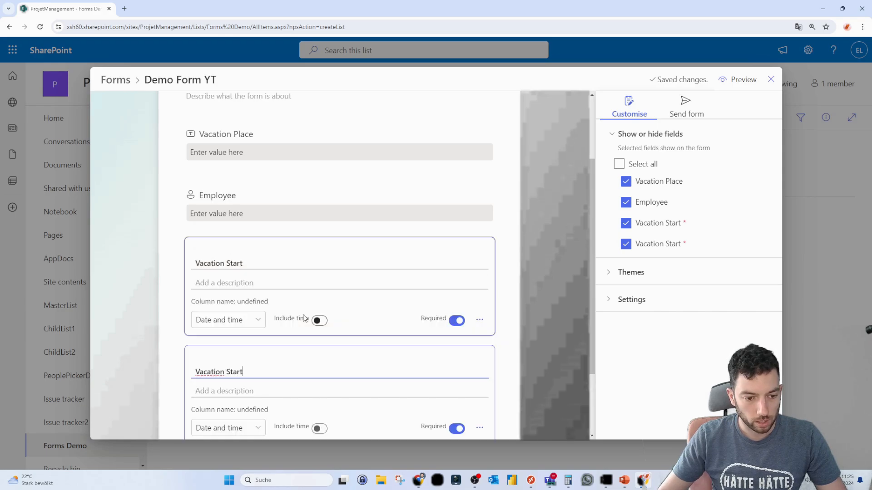
left_click(267, 372)
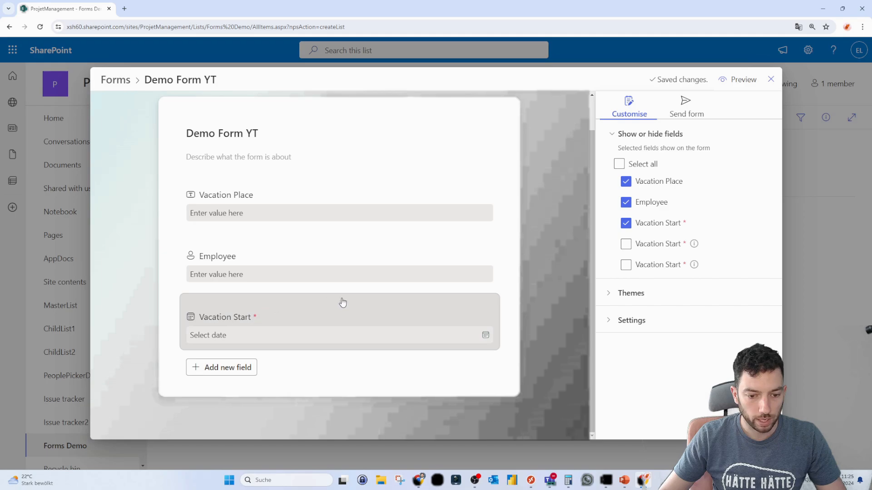
left_click(237, 240)
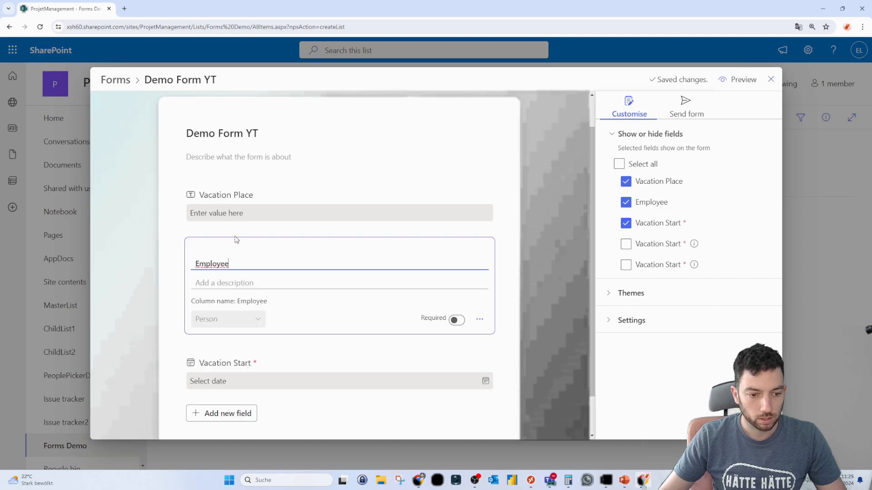
left_click(240, 369)
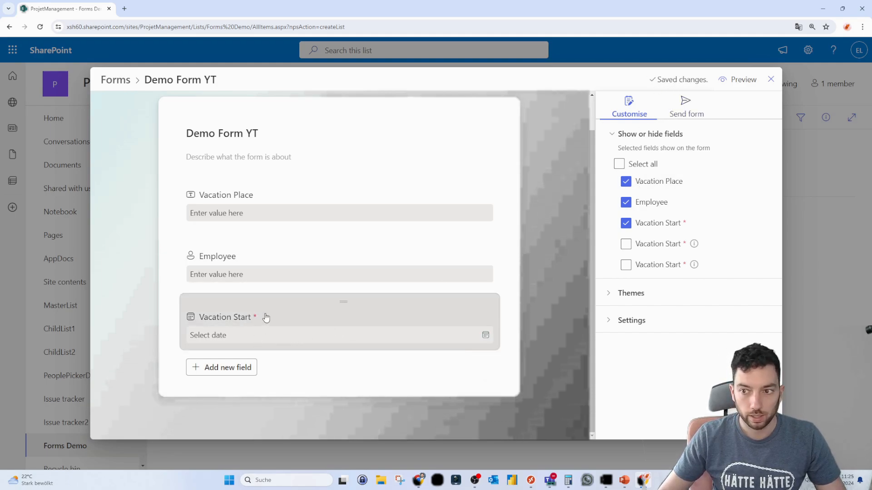
left_click(771, 79)
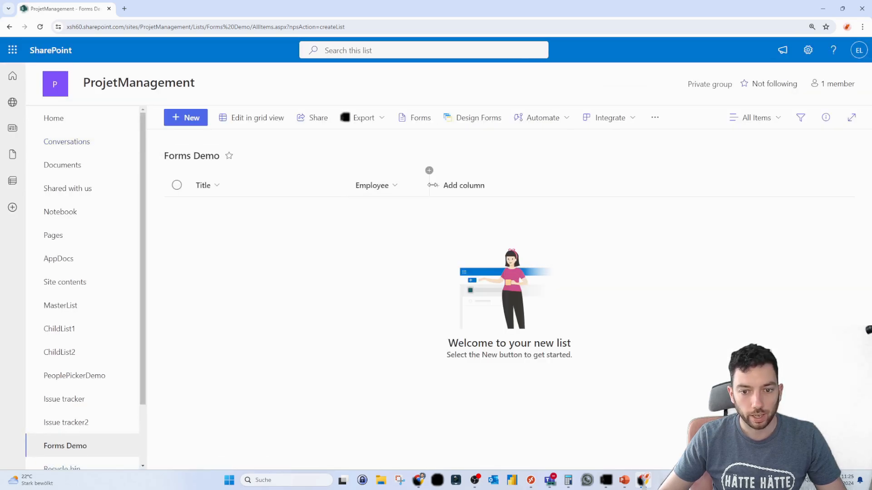
Step: Try to add another required Date and time field titled "Vacation Start" to Demo Form YT, and close the form
left_click(412, 118)
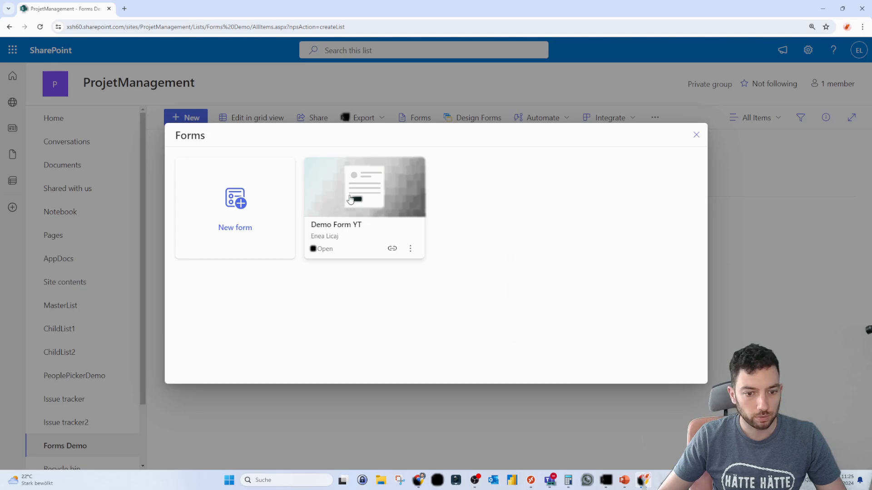
left_click(342, 195)
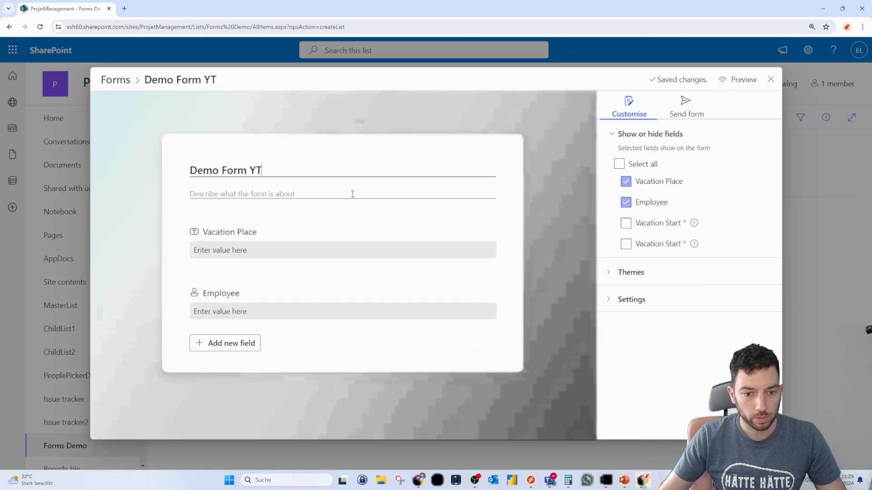
left_click(249, 344)
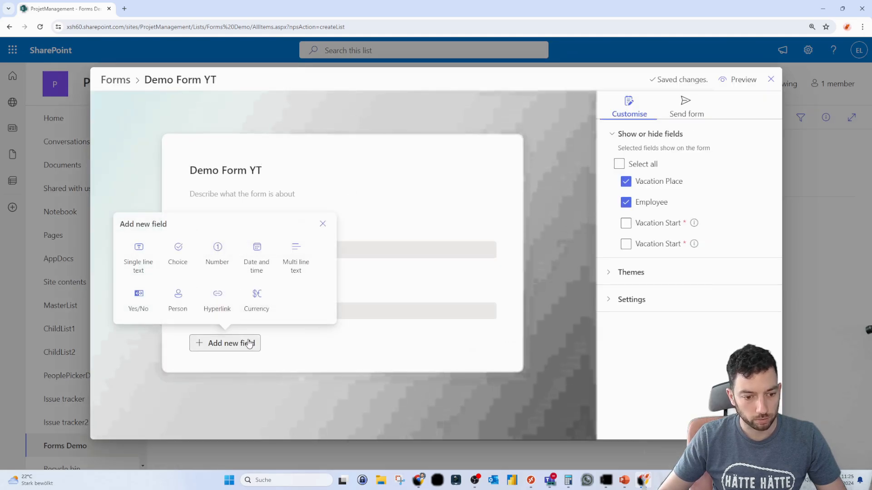
left_click(256, 258)
left_click(254, 286)
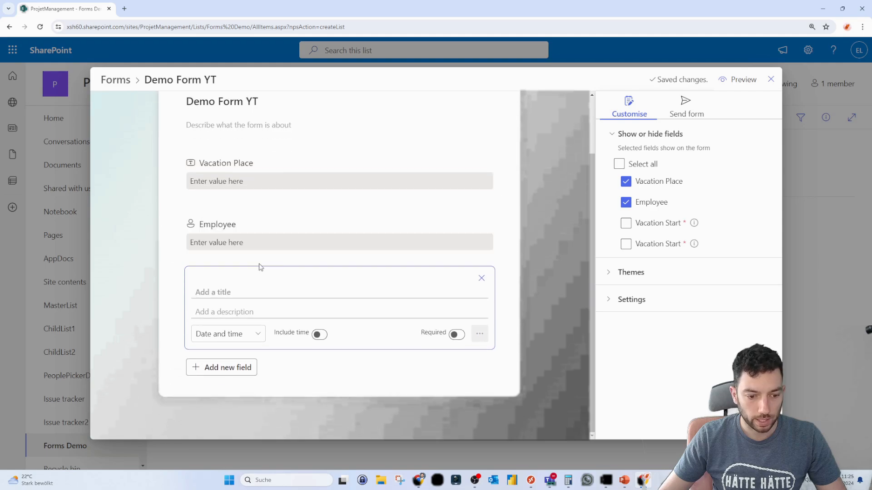
type("Vacation Start")
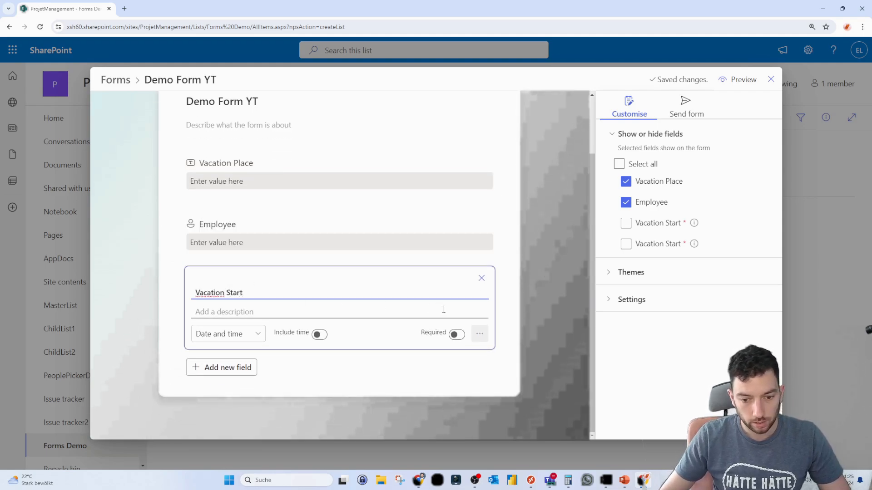
left_click(456, 338)
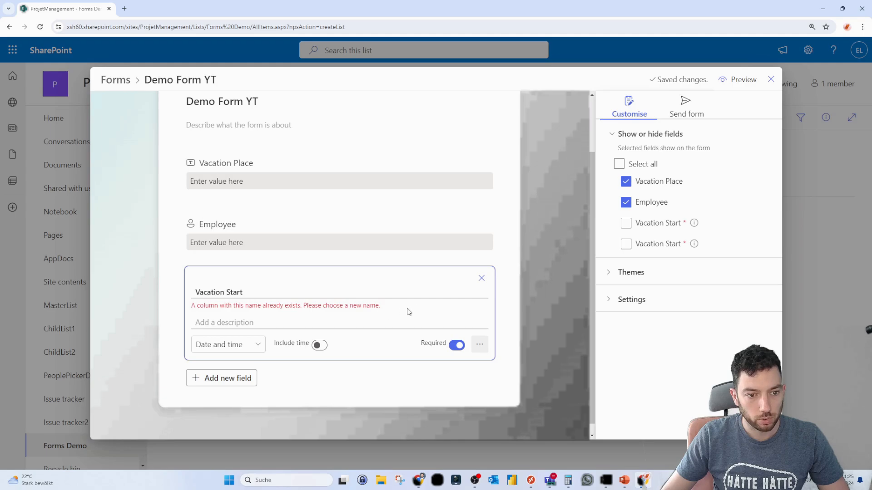
scroll(340, 254, "up", 1)
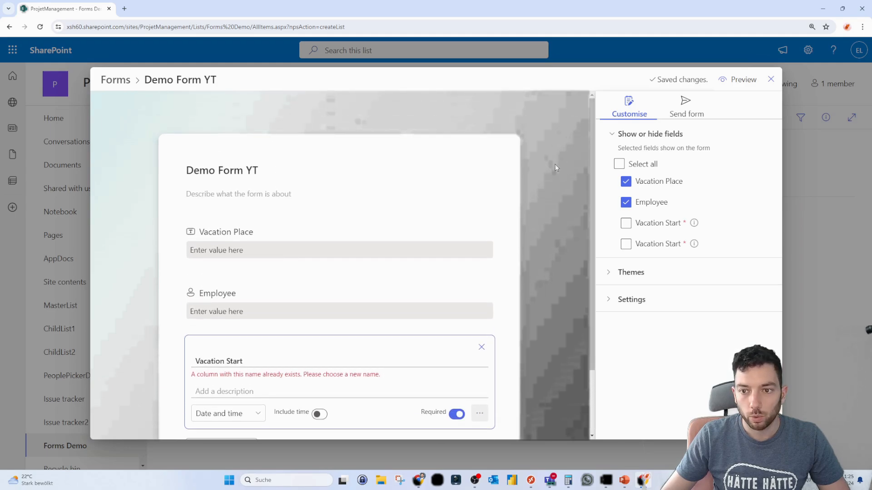
scroll(555, 165, "down", 1)
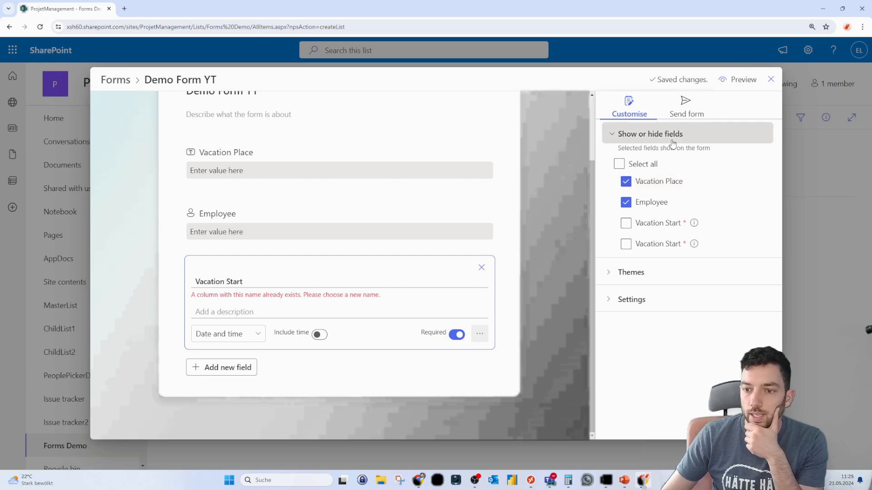
left_click(771, 81)
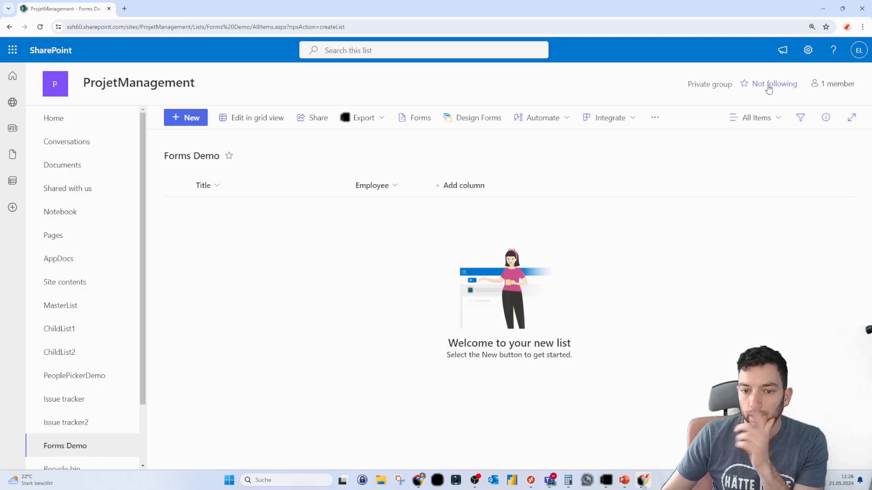
Step: Review which columns are selected for the Forms Demo list view, including Vacation Start, and apply the selection
left_click(450, 187)
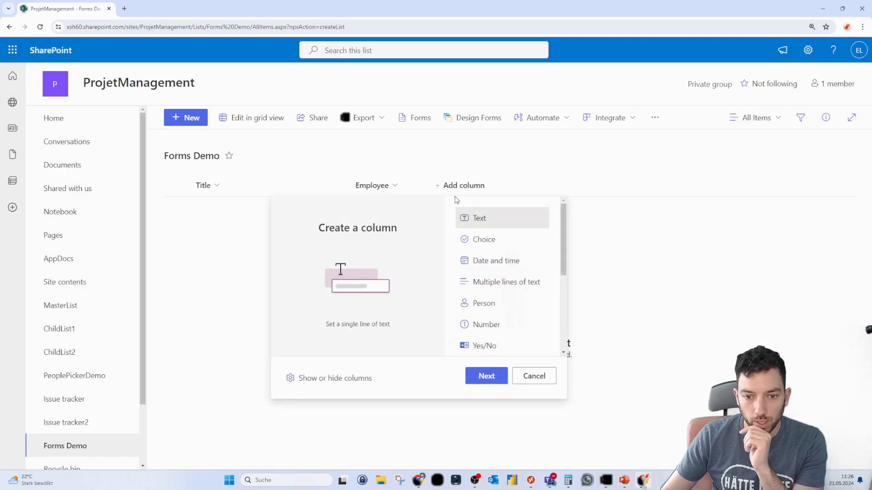
left_click(311, 376)
scroll(770, 226, "down", 1)
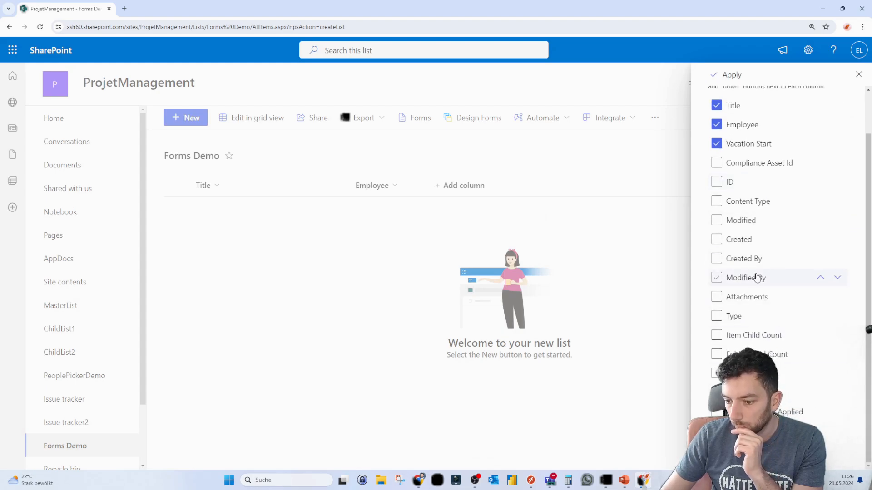
scroll(759, 347, "up", 1)
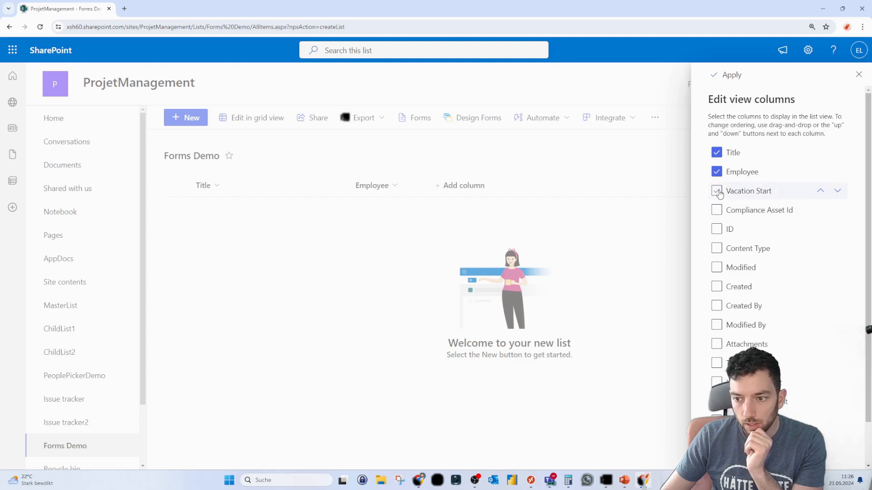
left_click(726, 74)
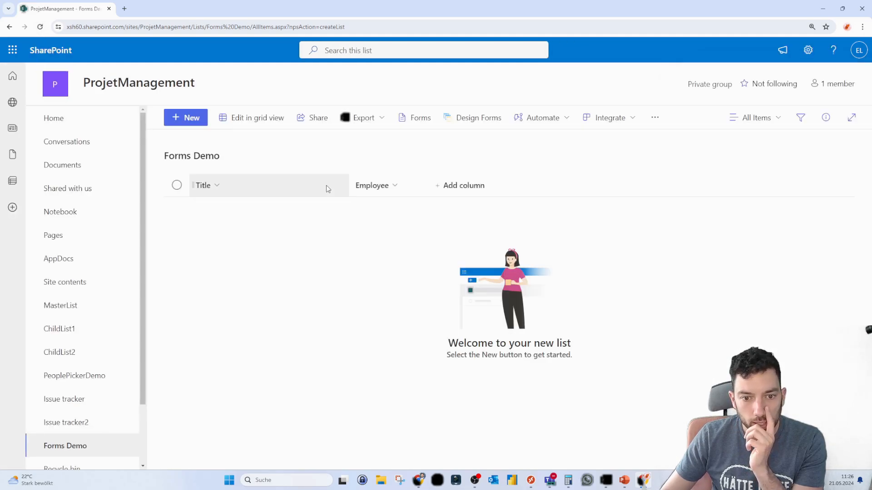
left_click(440, 186)
left_click(322, 377)
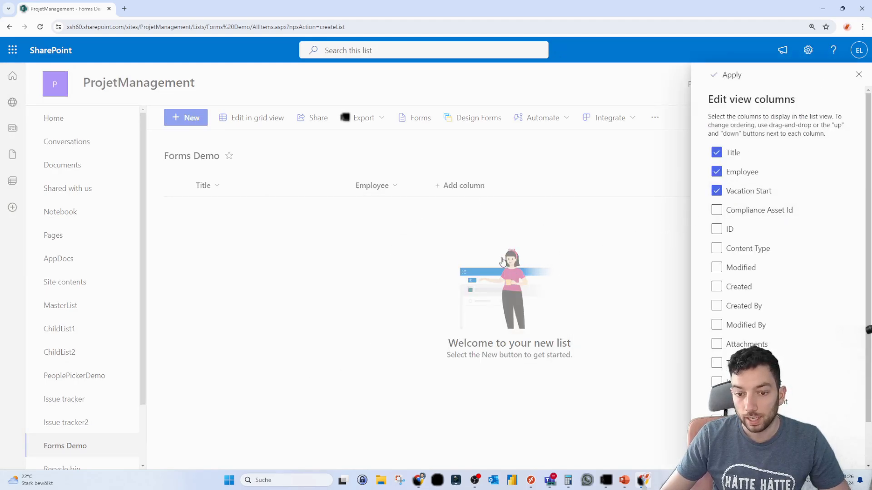
left_click(429, 250)
Step: Reopen Demo Form YT and show both hidden Vacation Start fields on the form
left_click(430, 120)
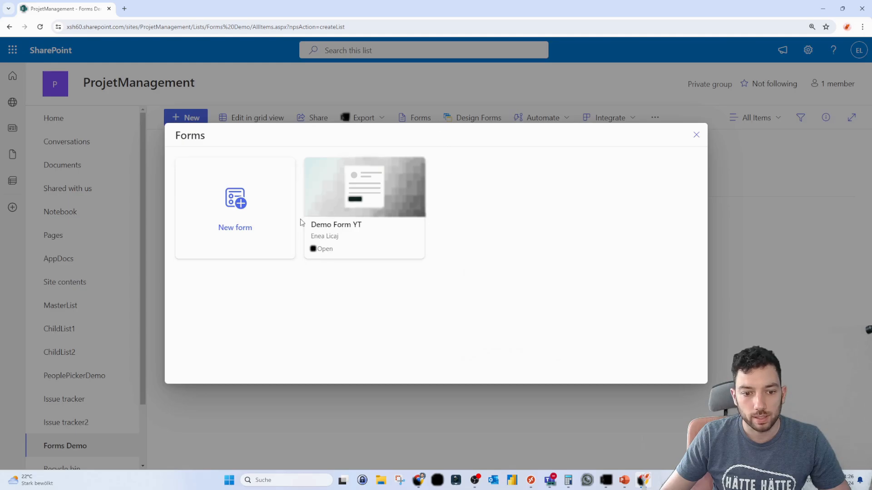
left_click(325, 200)
left_click(626, 223)
left_click(625, 223)
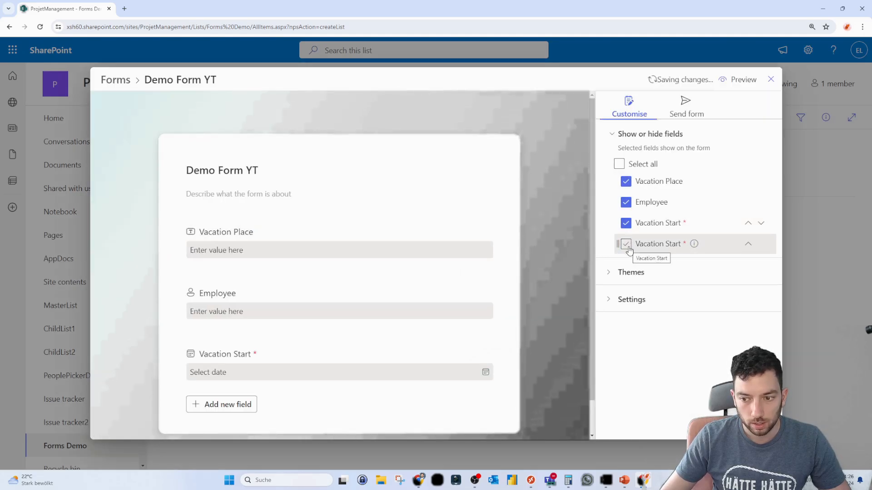
left_click(626, 246)
scroll(457, 270, "down", 3)
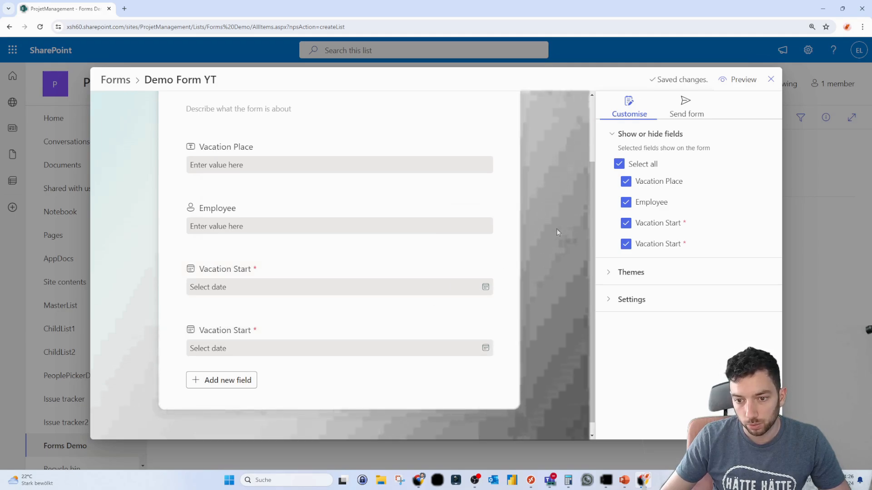
Step: Check the available options of the second Vacation Start field on the form
right_click(484, 320)
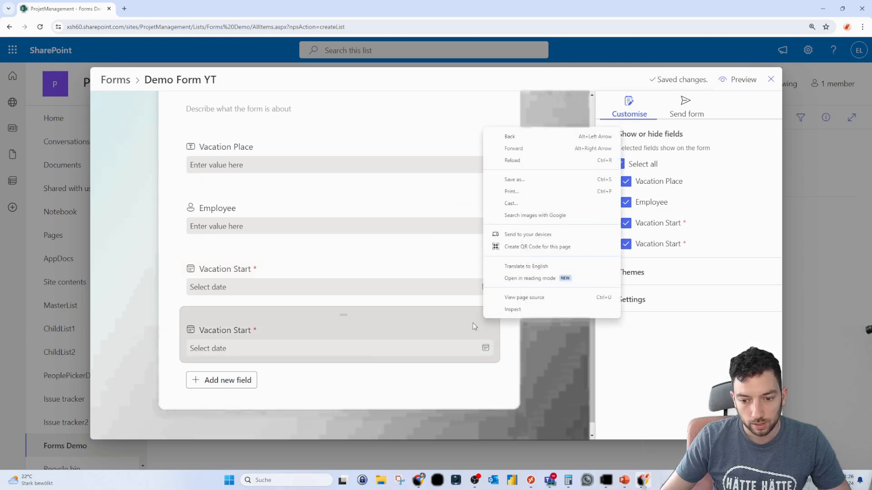
left_click(483, 320)
scroll(383, 385, "down", 1)
scroll(384, 386, "down", 1)
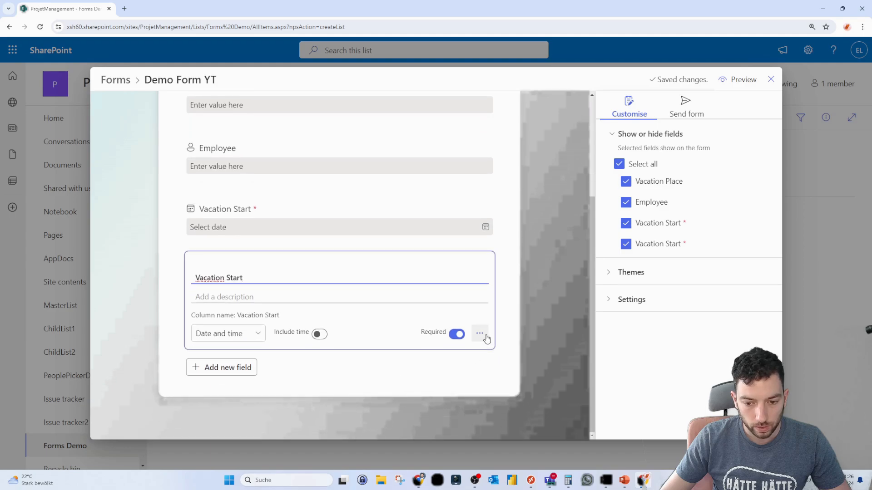
left_click(480, 336)
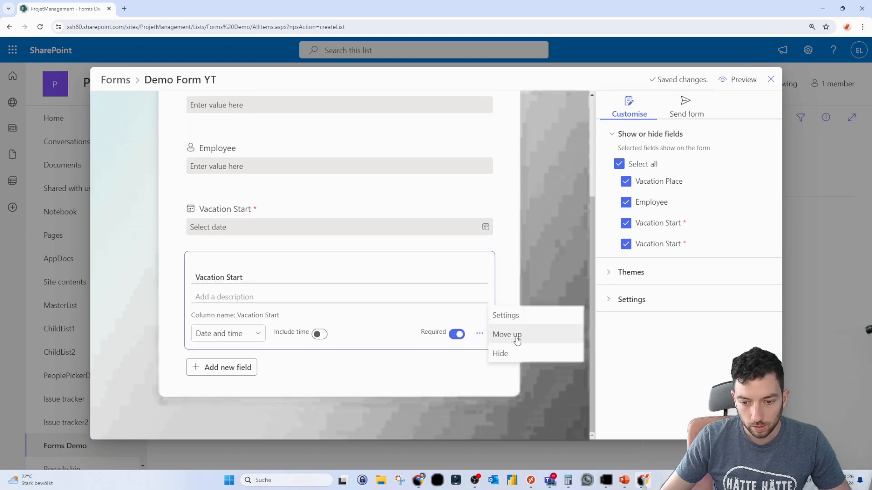
left_click(572, 269)
right_click(669, 180)
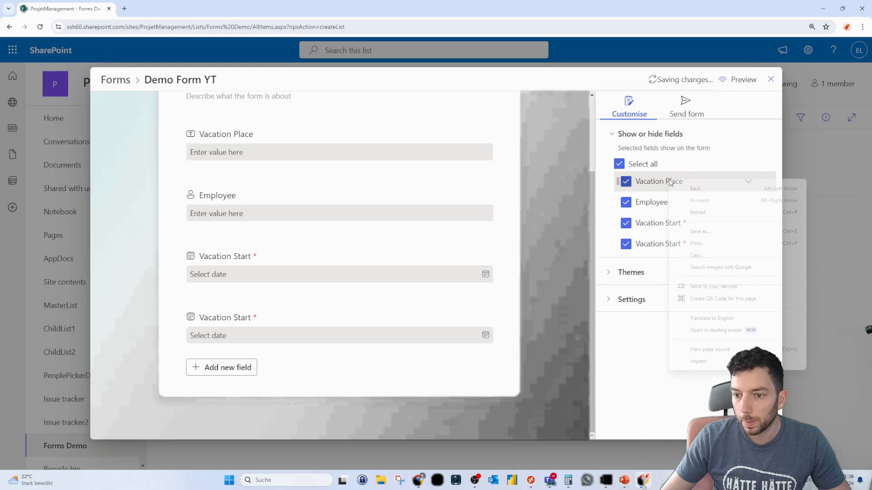
left_click(557, 220)
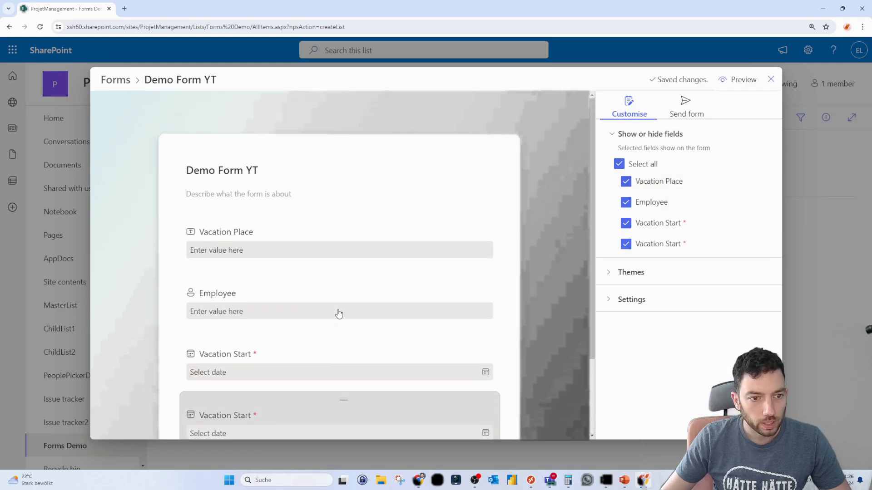
Step: Open the full column settings of the second Vacation Start field, including the additional options
left_click(303, 332)
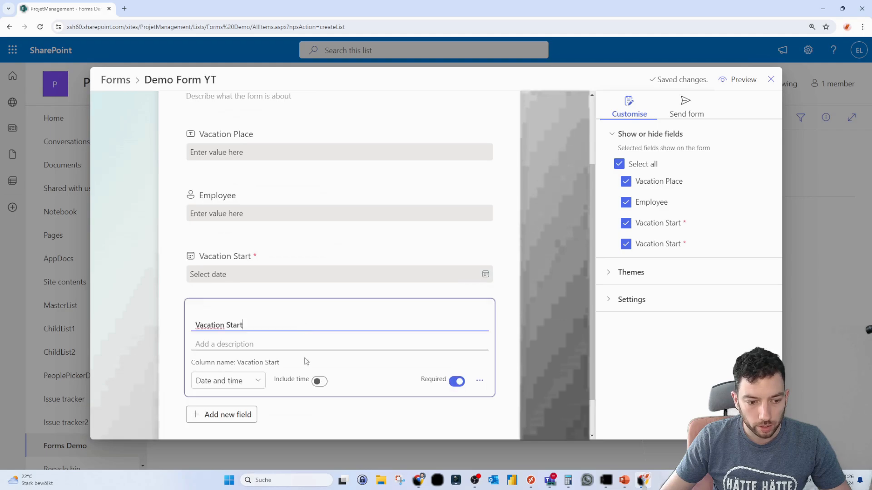
scroll(293, 342, "down", 1)
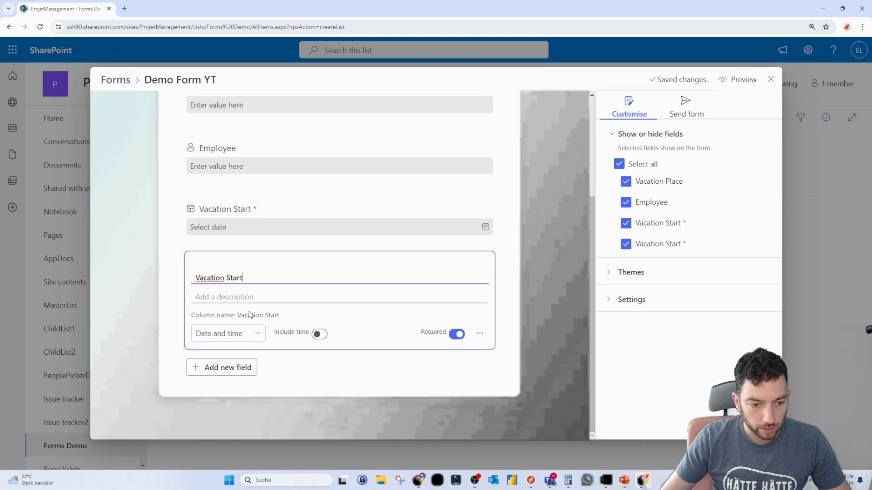
left_click(480, 333)
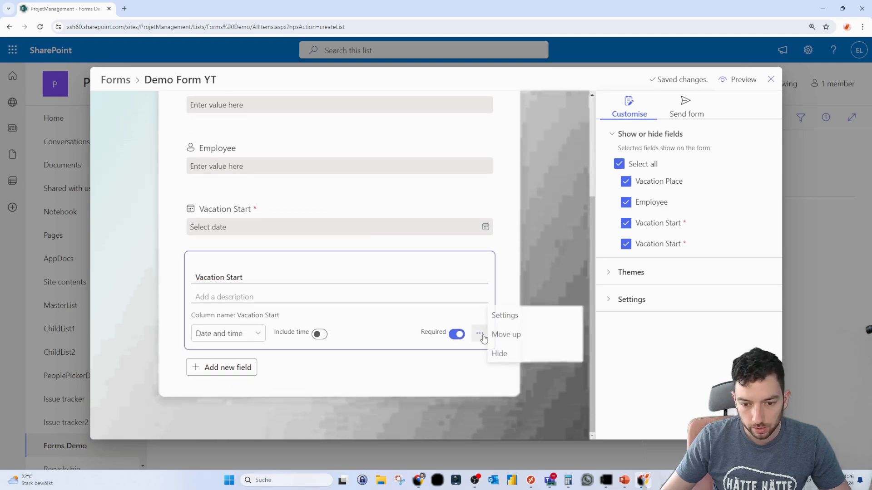
left_click(519, 323)
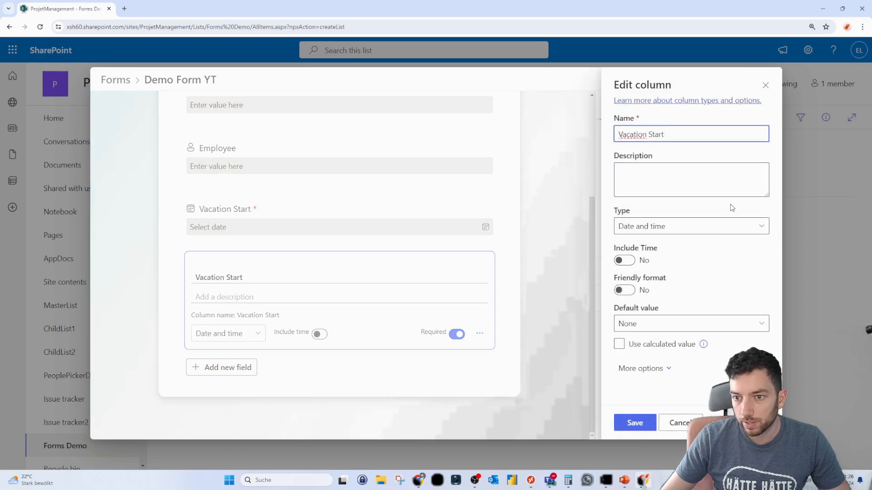
left_click(670, 364)
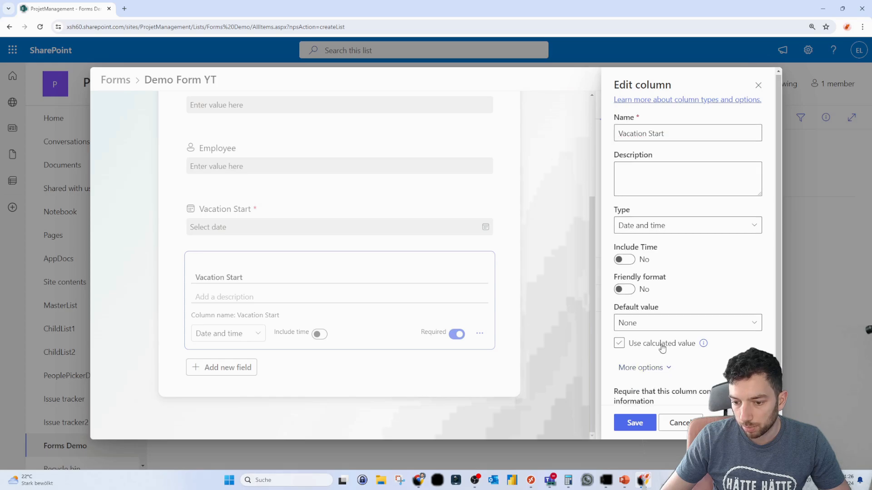
Step: Examine the column's required, validation and default value settings, and close the column settings
scroll(672, 359, "down", 2)
scroll(685, 367, "down", 4)
scroll(685, 364, "up", 3)
scroll(686, 362, "down", 3)
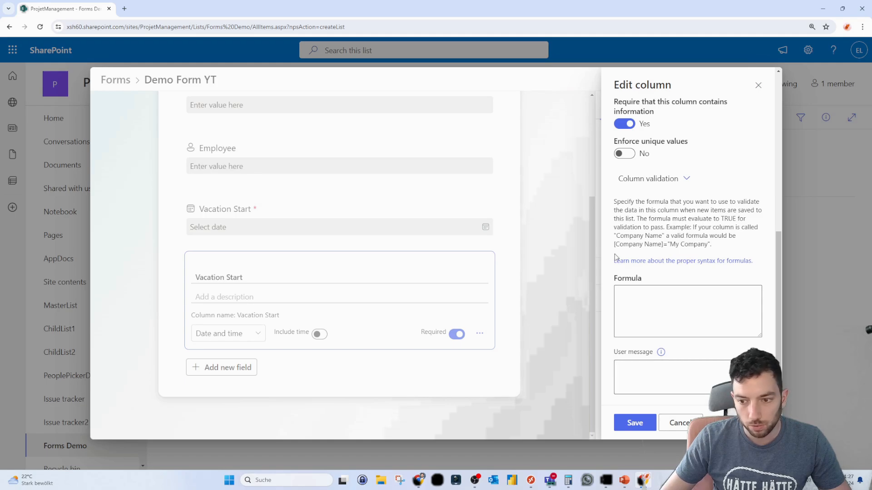
scroll(689, 236, "up", 2)
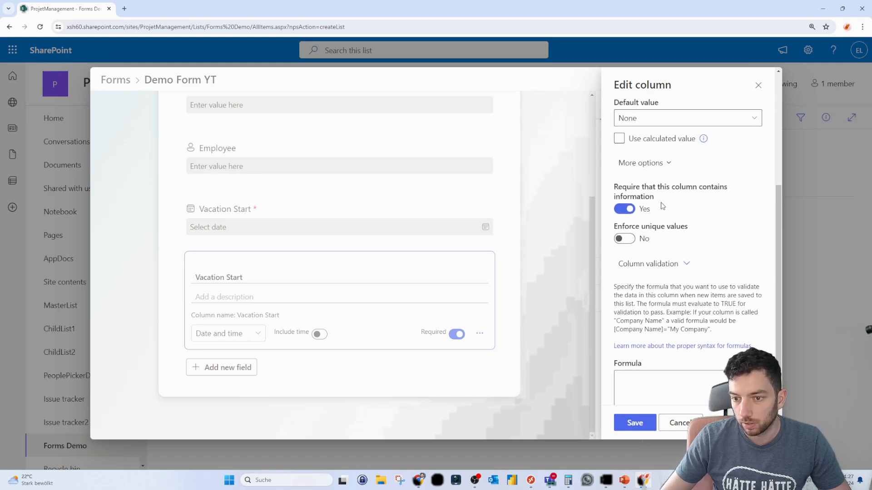
scroll(654, 213, "up", 3)
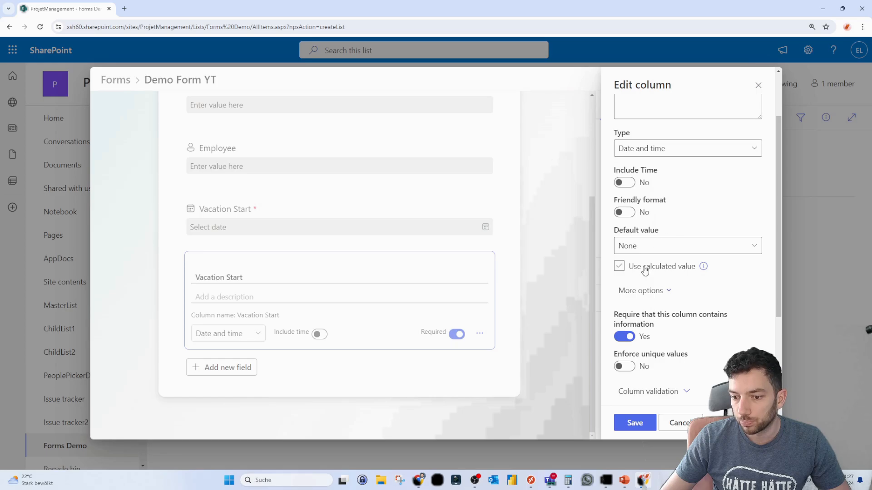
left_click(685, 246)
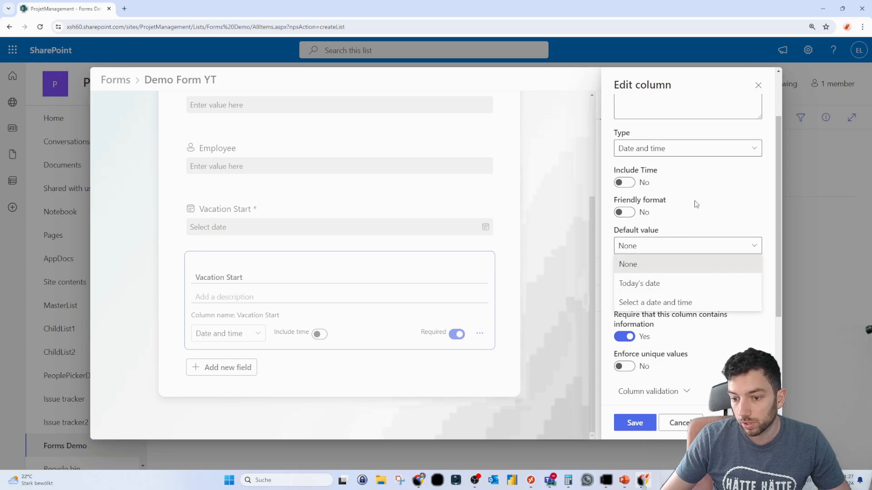
scroll(696, 204, "up", 2)
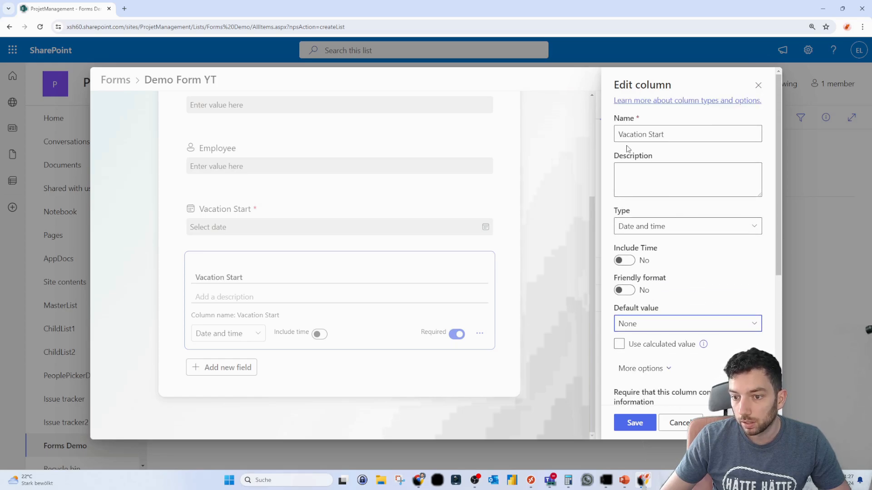
scroll(690, 204, "down", 5)
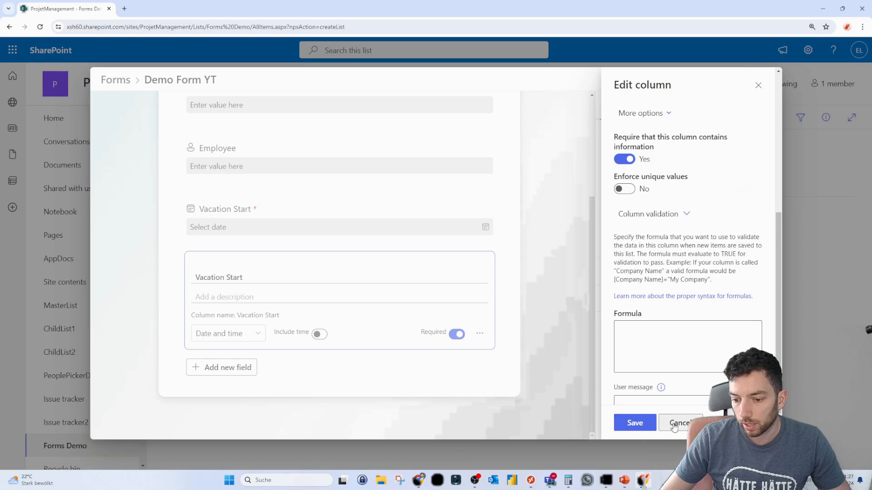
left_click(634, 423)
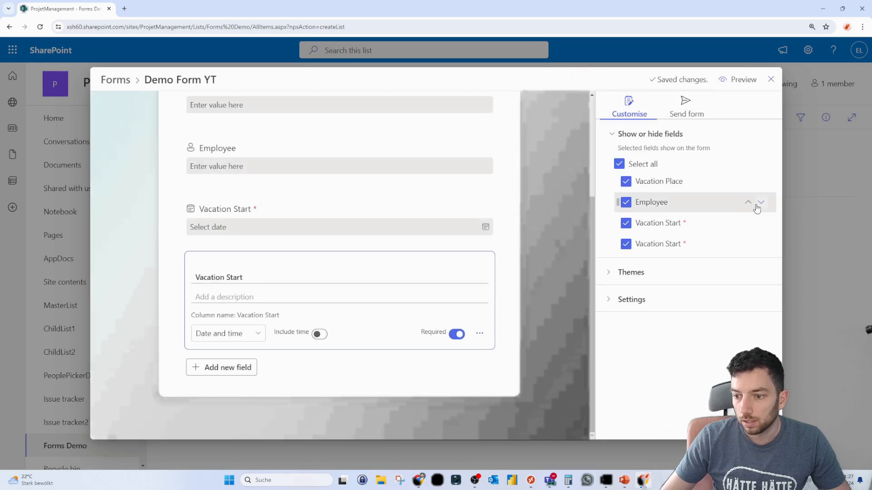
Step: Check the field list and the available actions of both Vacation Start fields without hiding either field
right_click(655, 229)
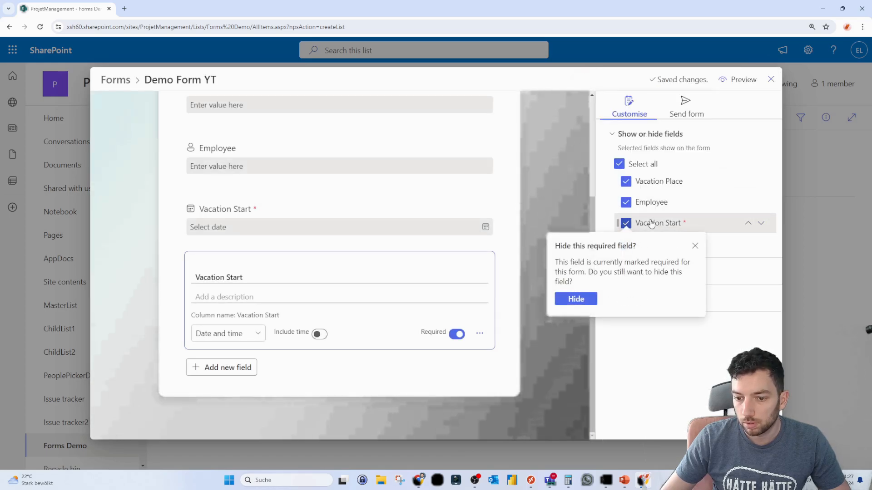
left_click(616, 216)
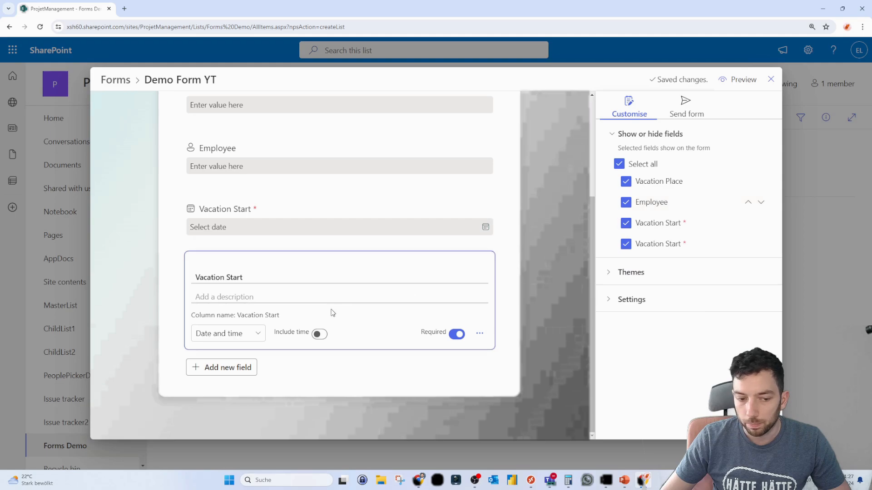
left_click(486, 227)
left_click(482, 271)
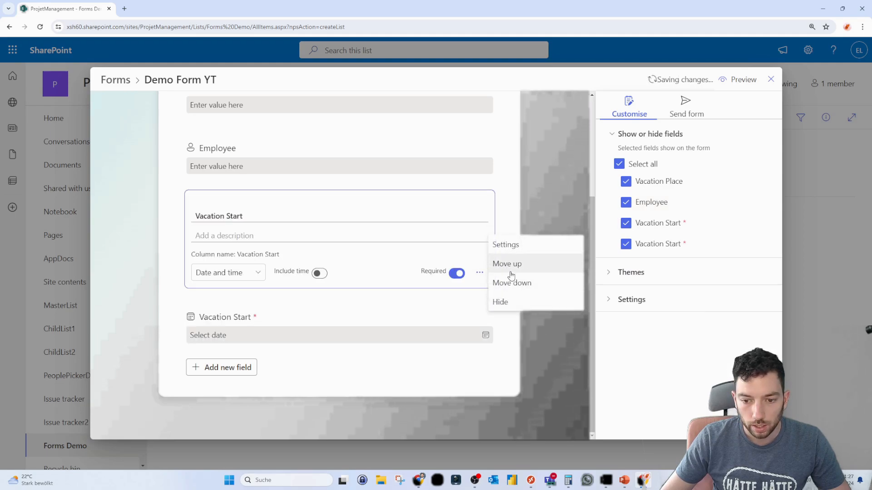
left_click(495, 348)
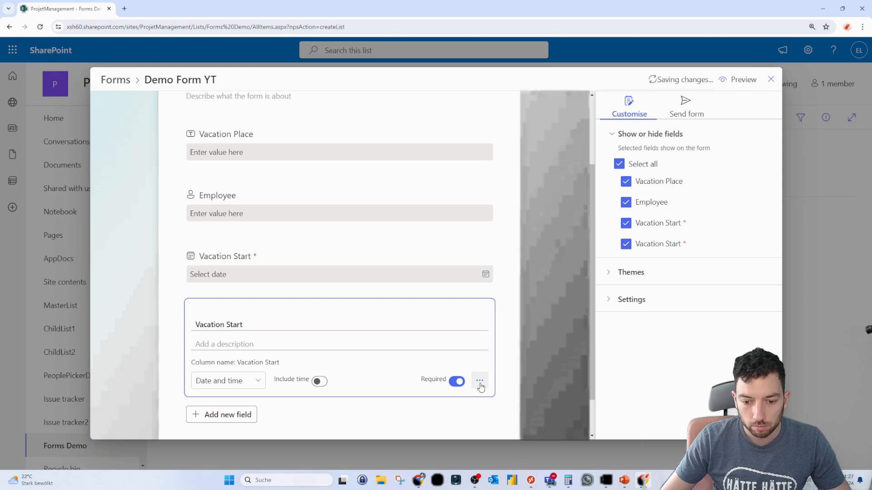
left_click(479, 381)
left_click(508, 327)
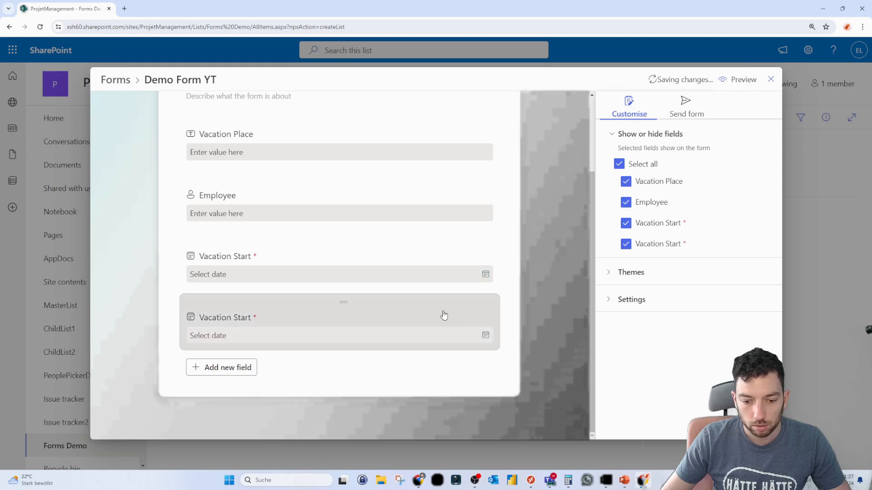
Step: Preview Demo Form YT, review its title, submission notice and Vacation Place field, and close the preview
scroll(338, 318, "up", 2)
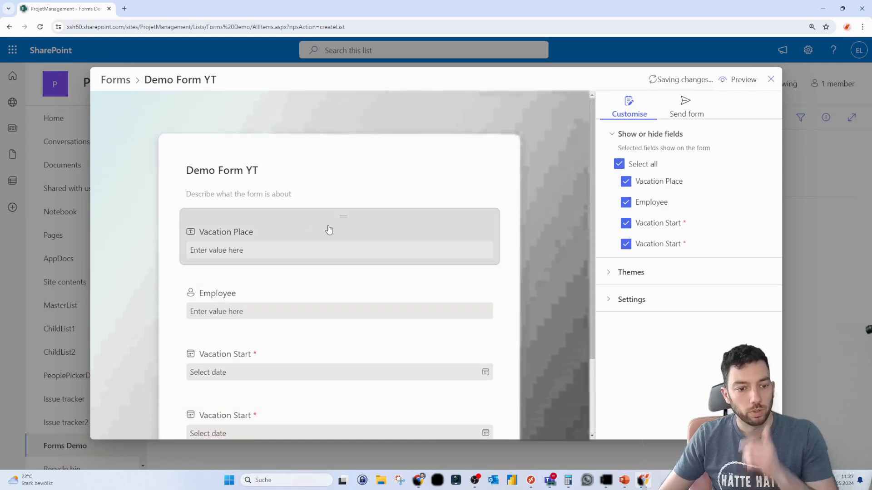
left_click(484, 227)
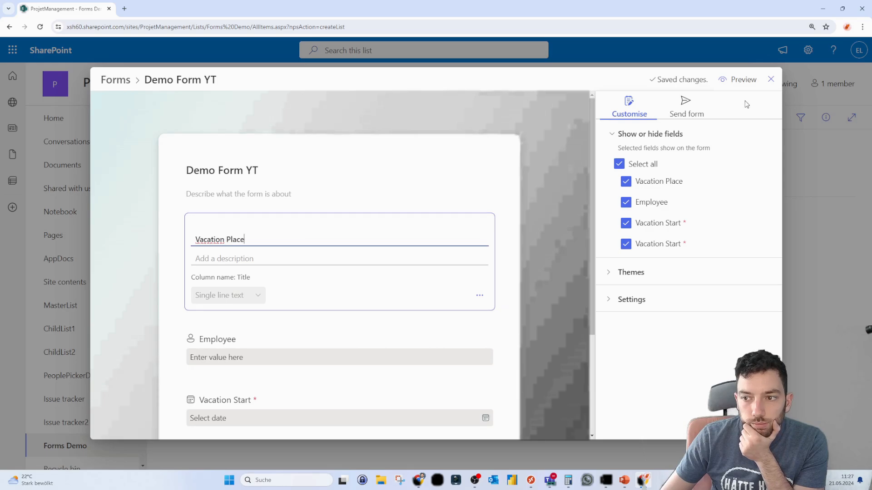
left_click(742, 80)
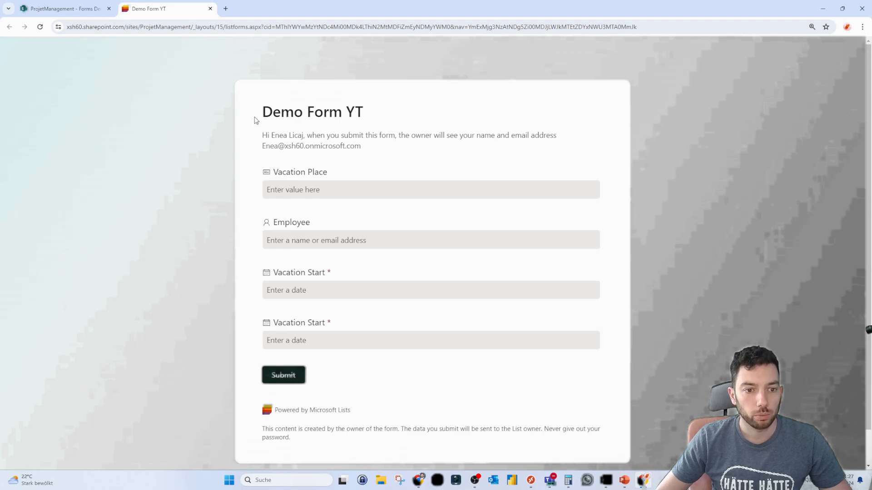
left_click_drag(256, 121, 367, 122)
left_click_drag(255, 144, 557, 146)
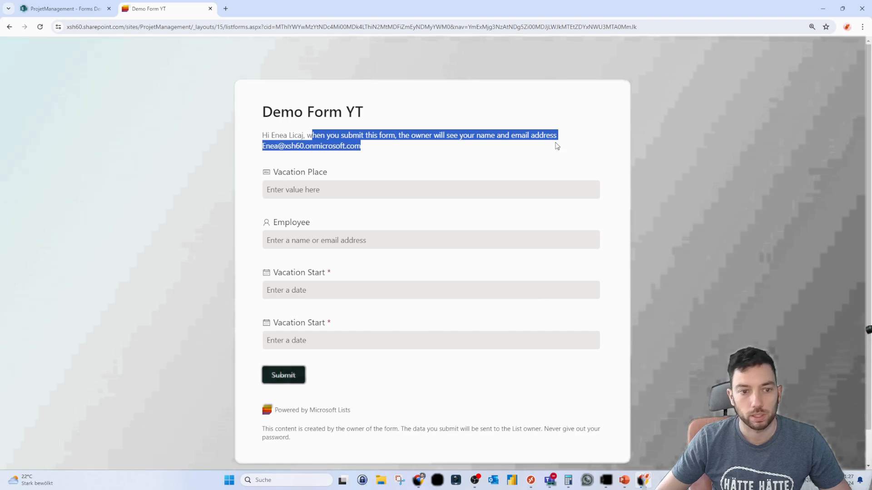
left_click_drag(389, 156, 231, 154)
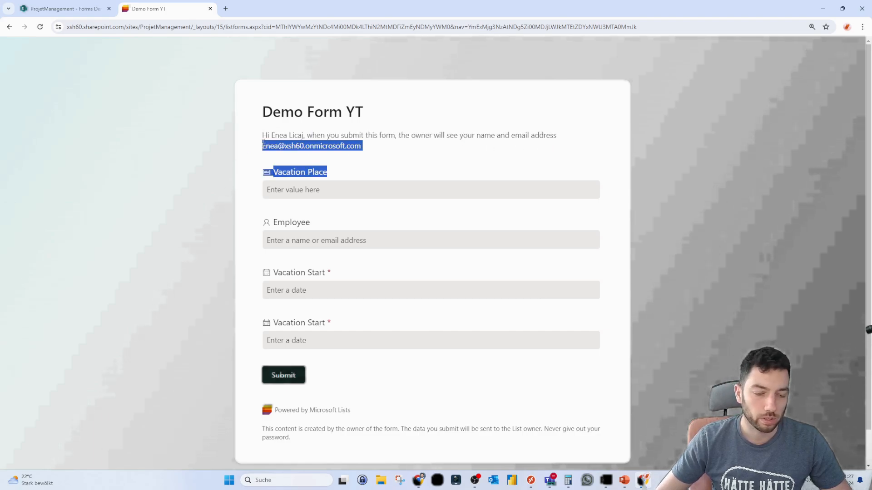
left_click(389, 145)
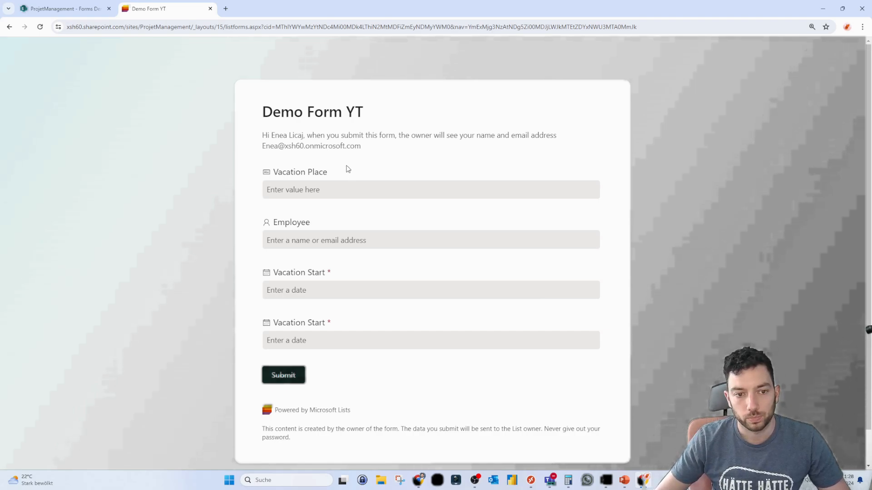
left_click_drag(348, 169, 263, 171)
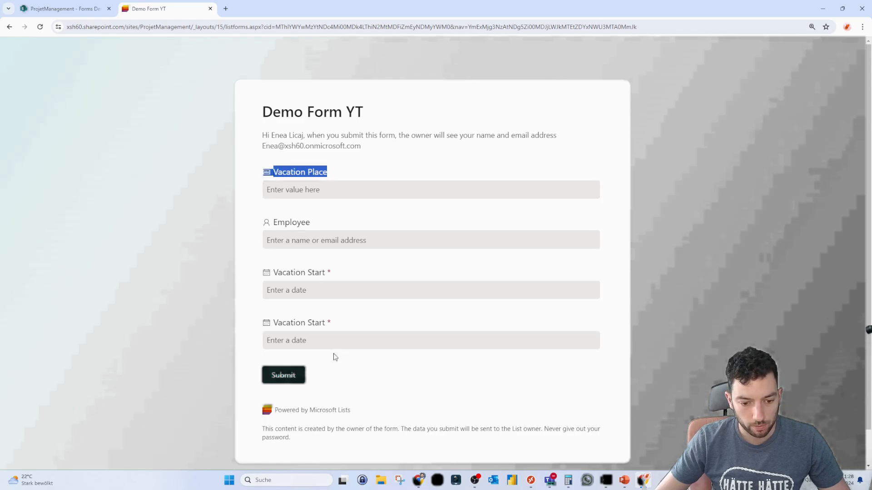
left_click(210, 9)
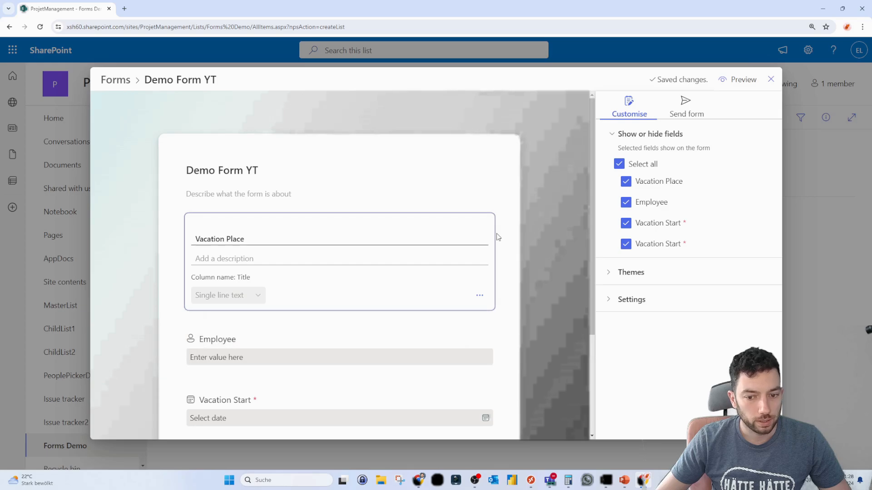
Step: Close the form, check the column selection of the Forms Demo list view, and apply it
scroll(498, 233, "down", 3)
left_click(771, 79)
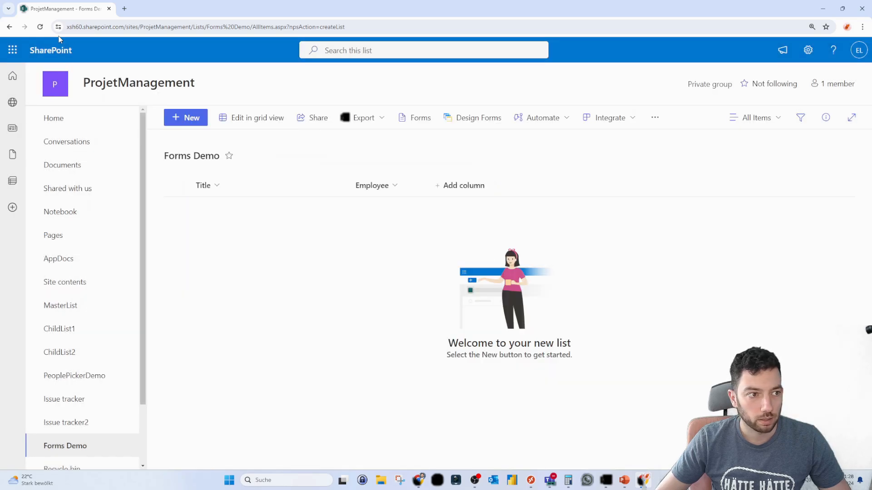
left_click(466, 184)
scroll(493, 350, "down", 3)
left_click(334, 378)
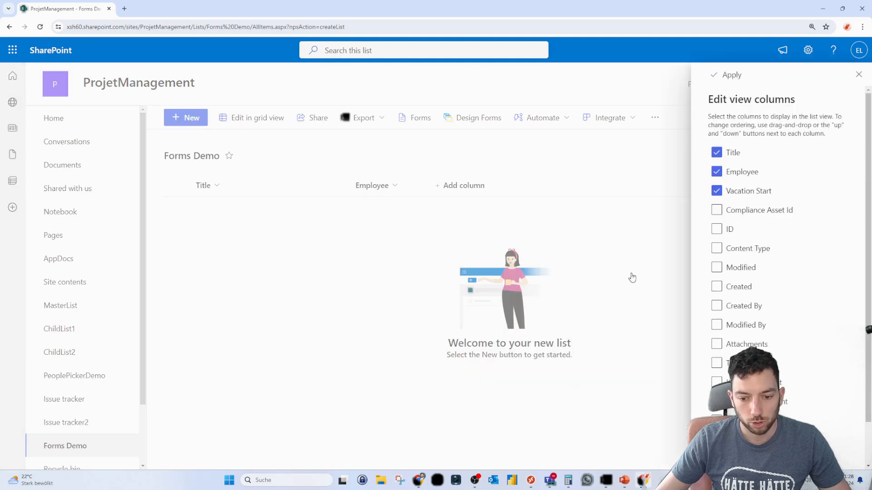
left_click(726, 75)
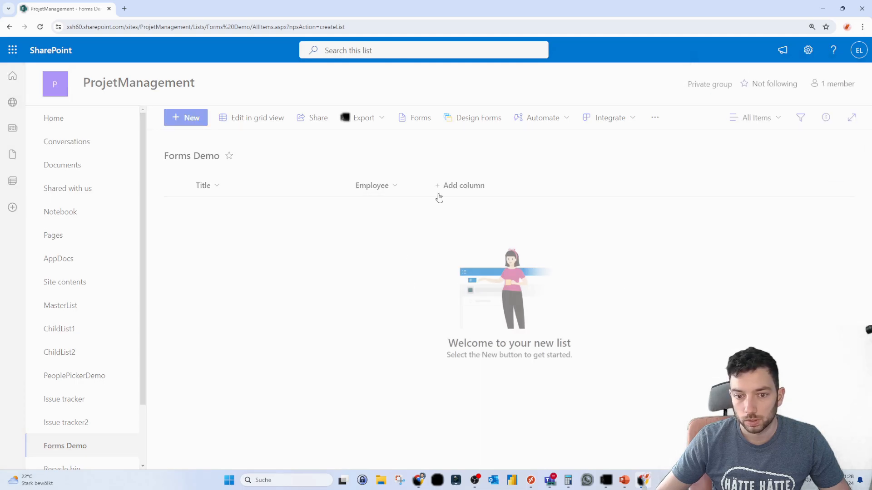
Step: Show the Vacation Start column in the Forms Demo list view
left_click(459, 186)
left_click(350, 379)
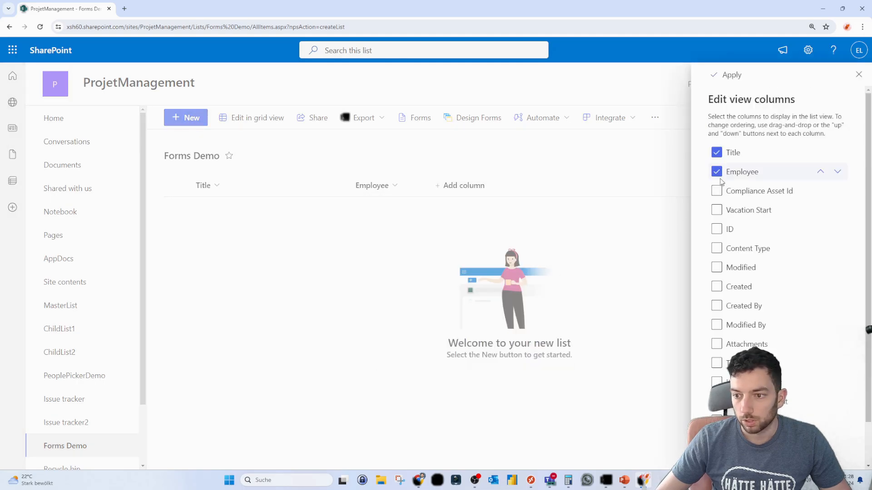
left_click(721, 213)
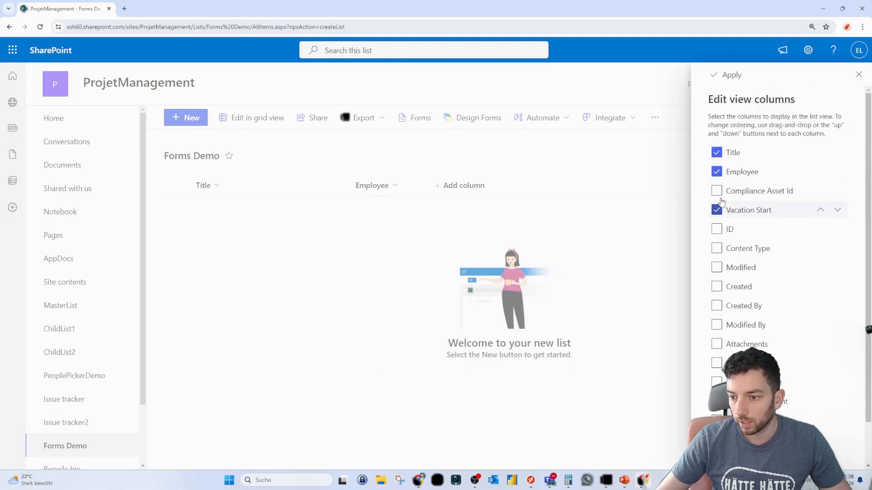
left_click(726, 75)
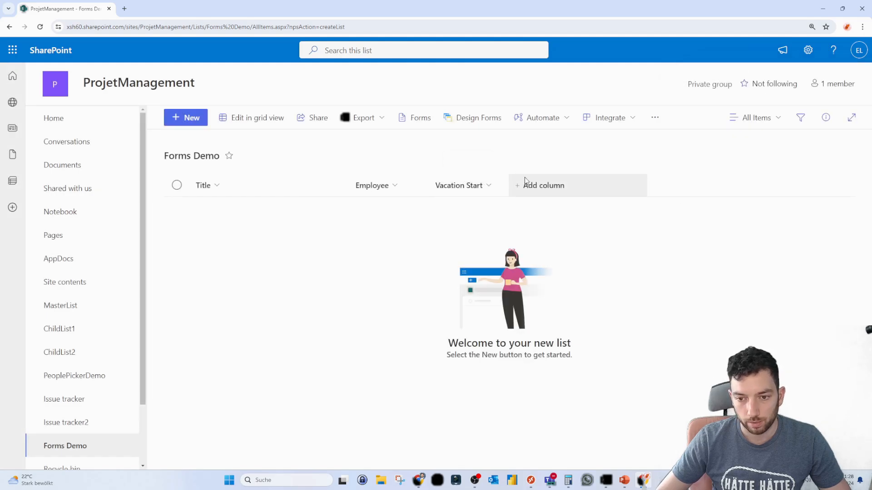
Step: Check the list view's available columns for a second Vacation Start column, and close the selection without changes
left_click(540, 185)
left_click(359, 377)
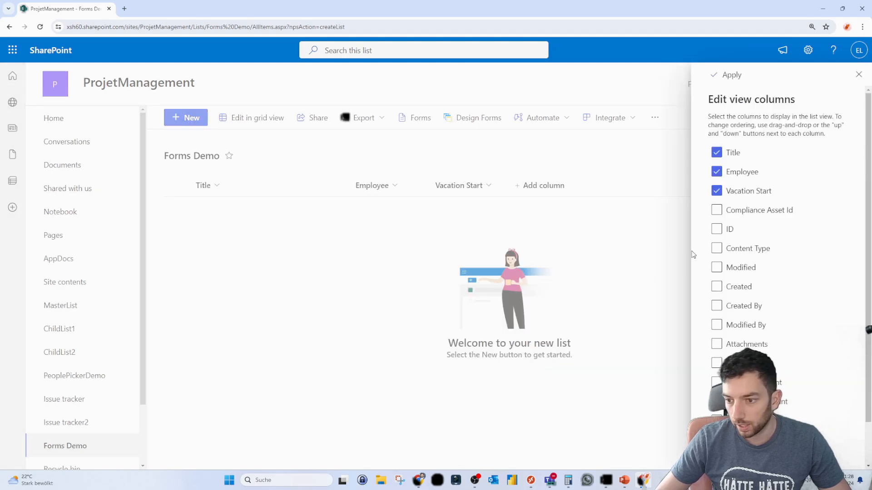
scroll(695, 256, "down", 1)
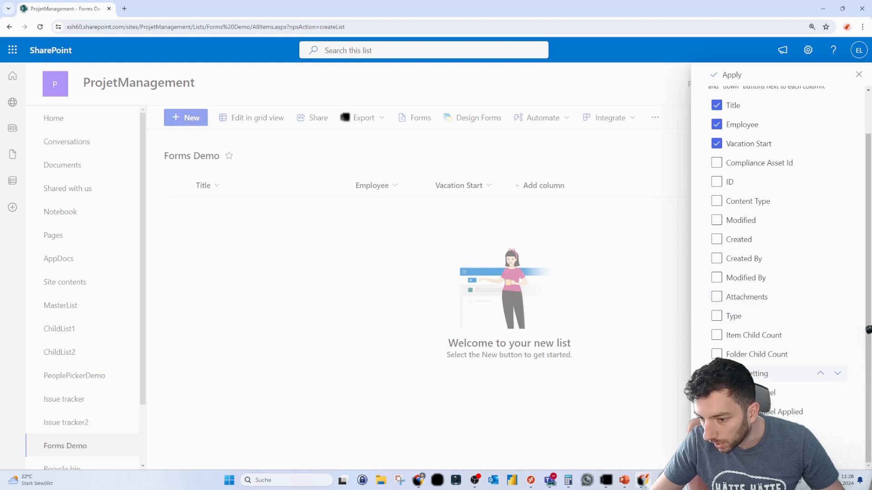
scroll(712, 218, "up", 1)
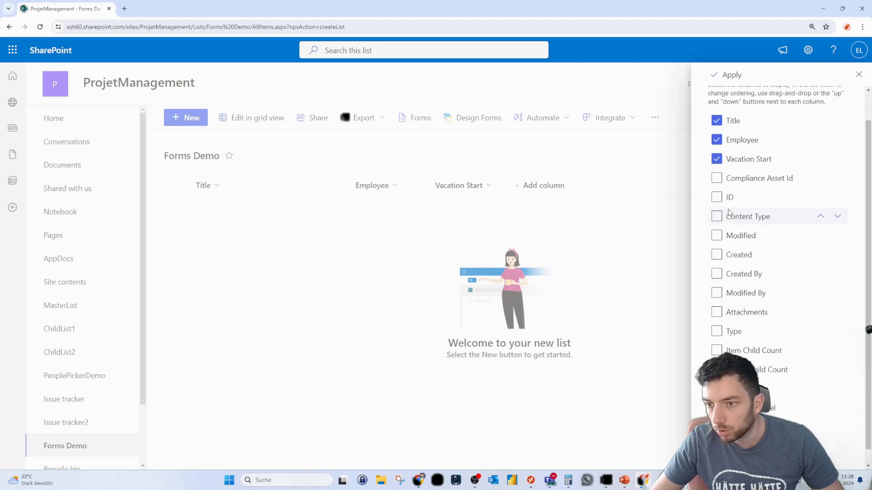
left_click(858, 74)
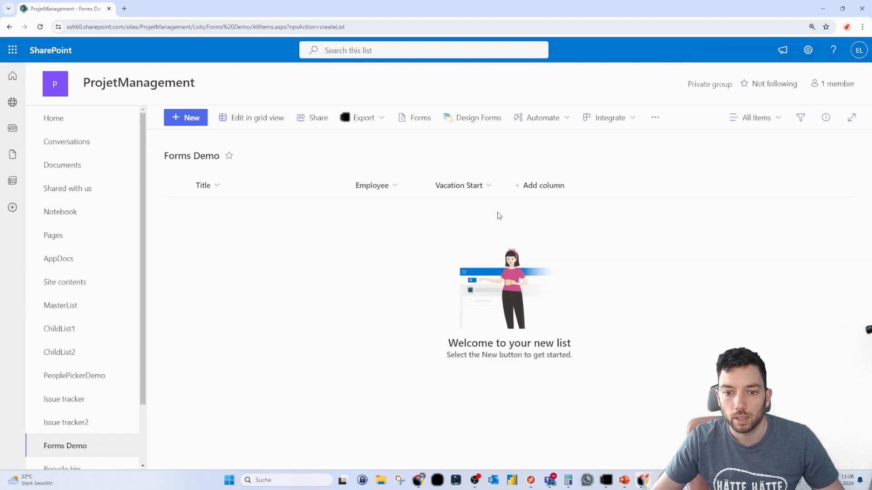
Step: Open Demo Form YT and hide the second required Vacation Start field
left_click(418, 118)
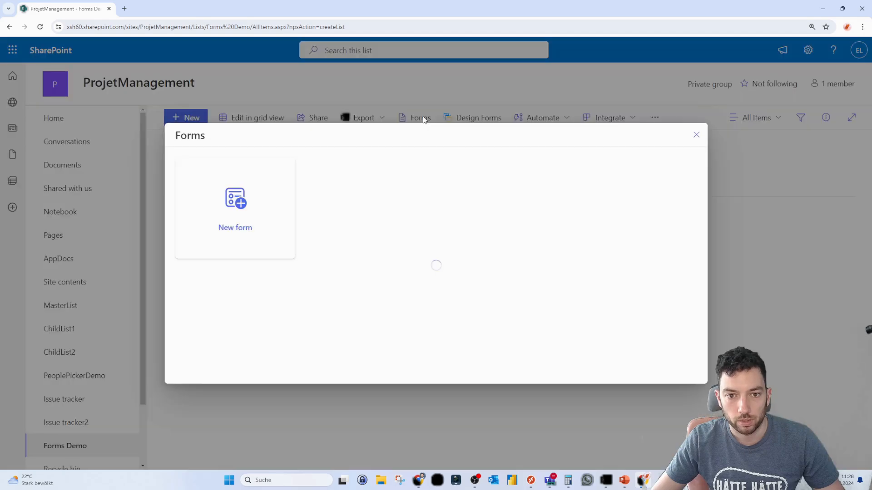
left_click(361, 202)
scroll(361, 218, "down", 3)
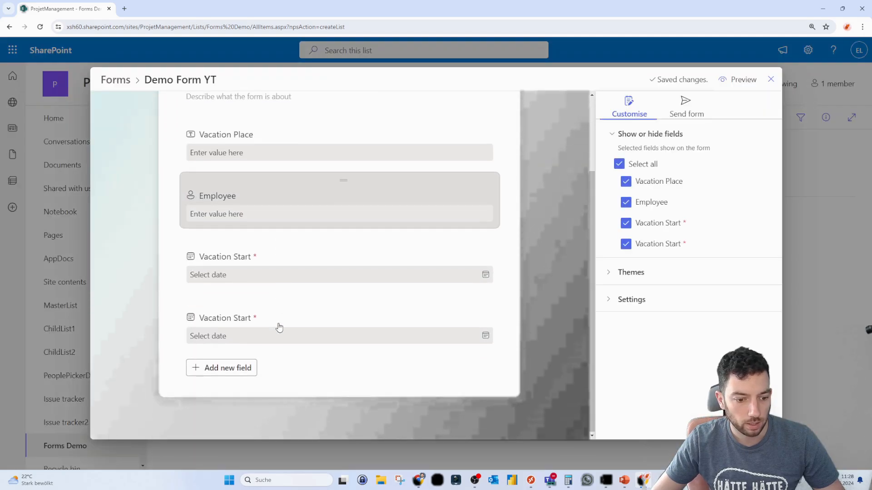
left_click(626, 244)
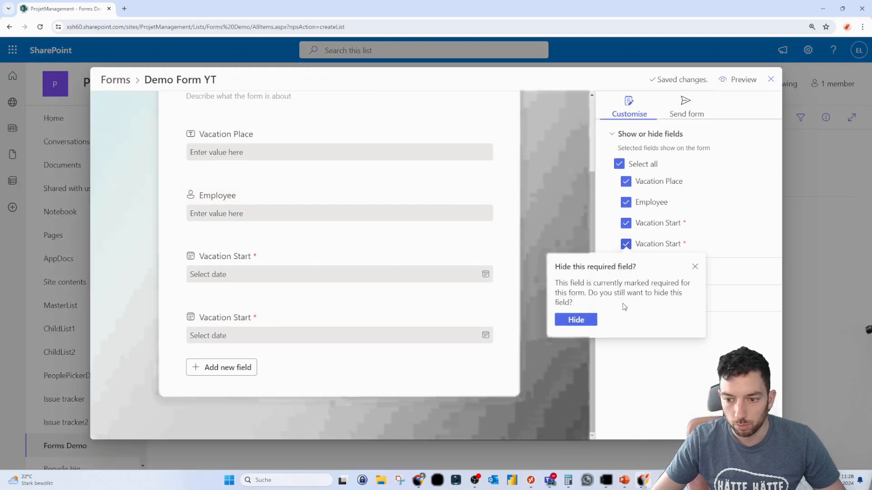
left_click(593, 321)
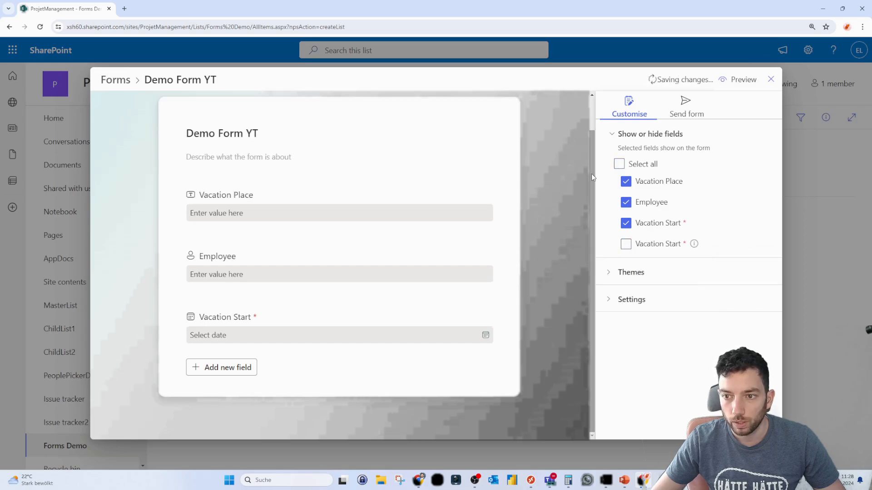
Step: Add a required date and time field titled "Vacation End" to the form
left_click(230, 368)
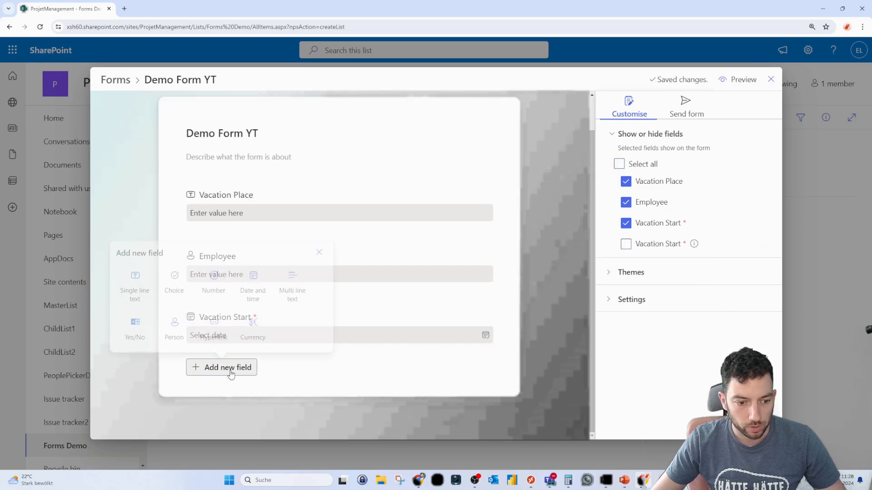
left_click(253, 280)
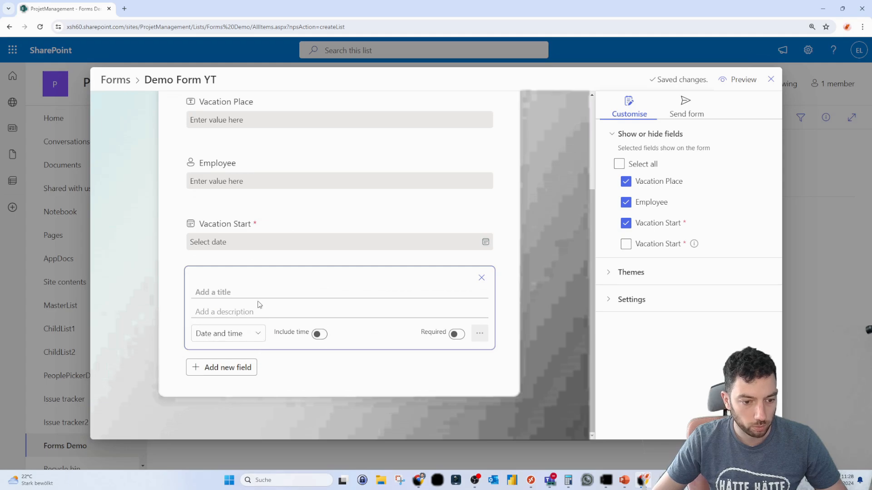
type("Vacation End")
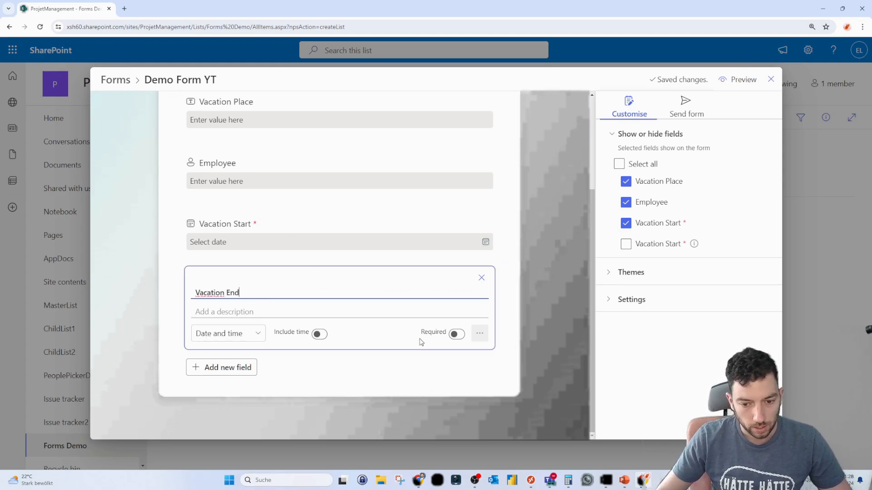
left_click(456, 334)
left_click(529, 279)
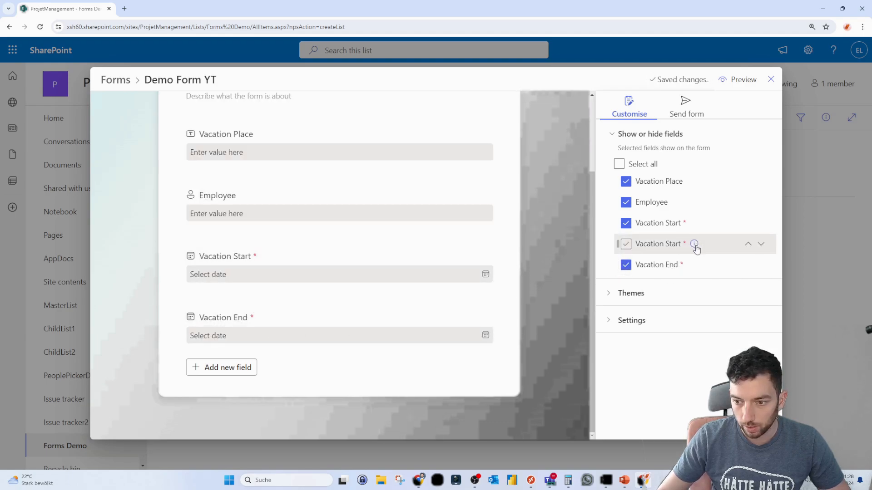
Step: Show the second Vacation Start field again and make it optional
mouse_move(693, 243)
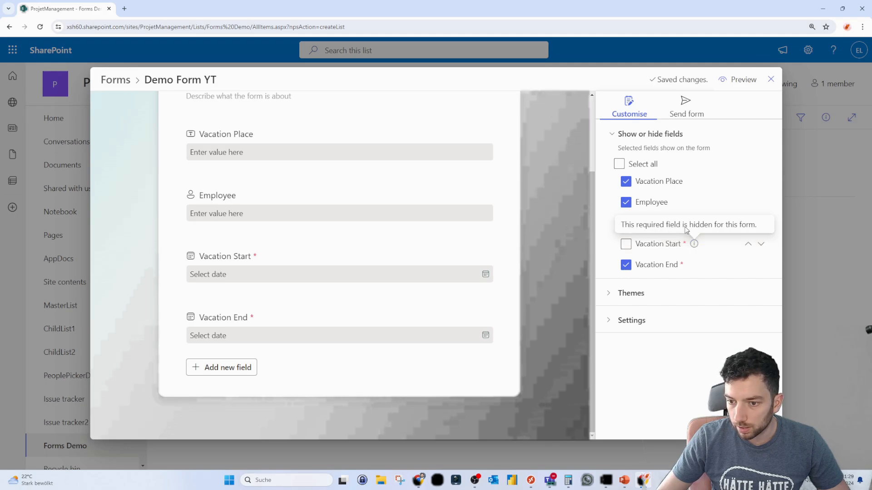
left_click(669, 244)
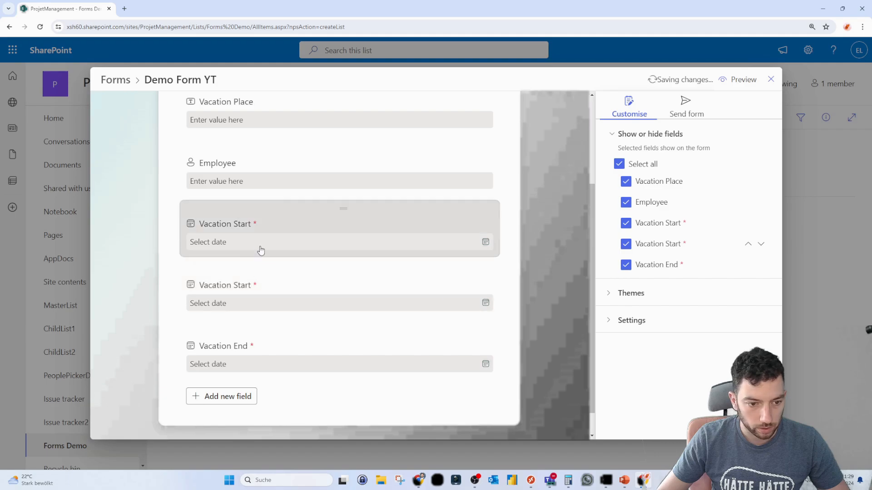
left_click(456, 279)
left_click(458, 349)
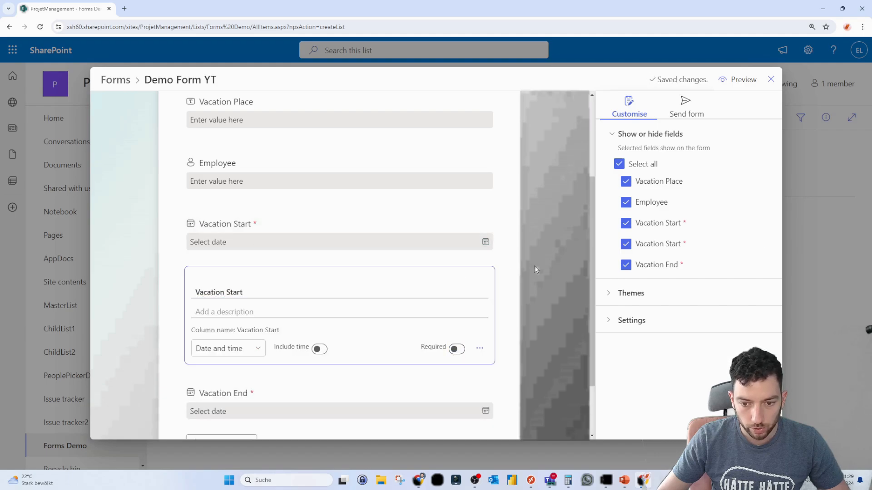
left_click(536, 278)
Step: Hide the Vacation End field and check the available actions of the optional Vacation Start field
left_click(626, 264)
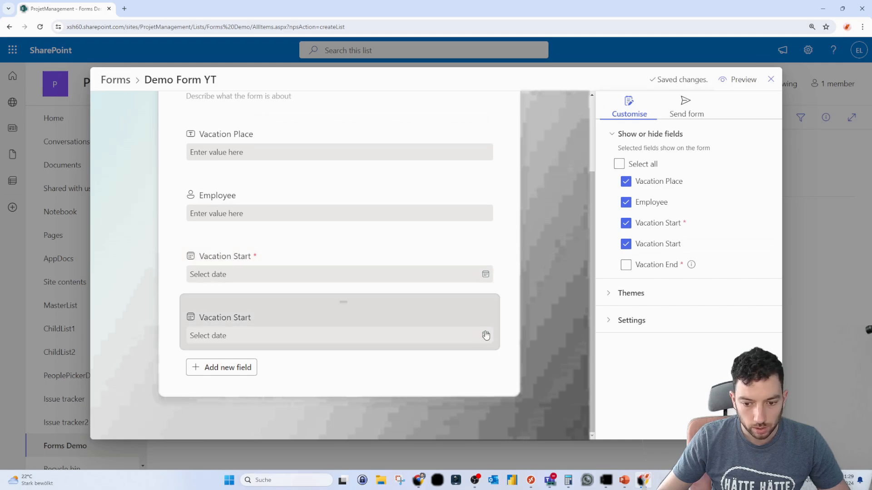
left_click(485, 316)
left_click(480, 381)
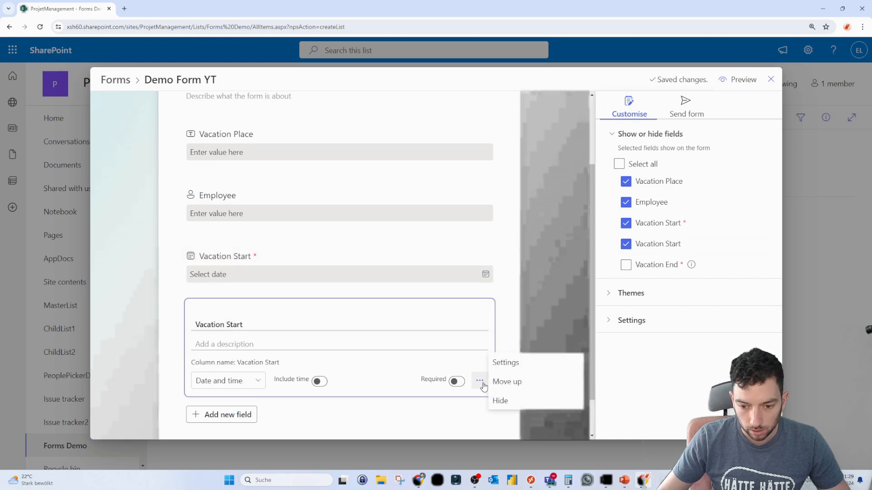
left_click(542, 267)
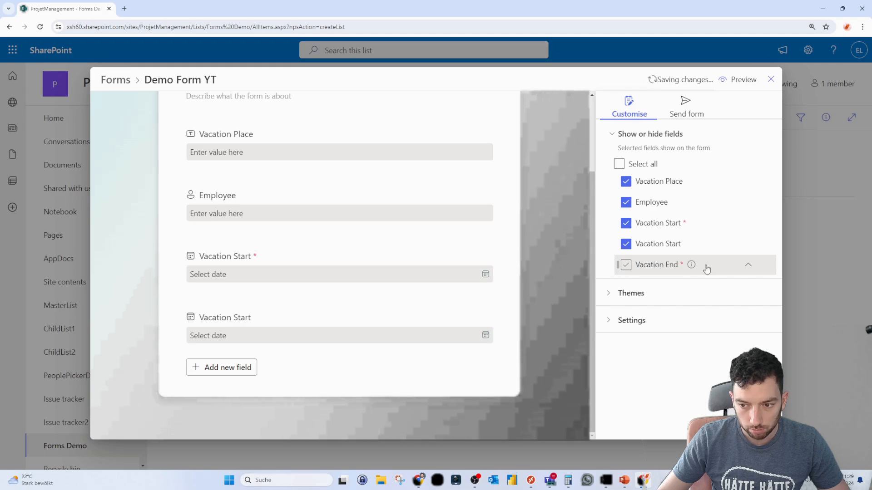
Step: Try moving the hidden Vacation End field up two places in the field order and back down
left_click(749, 266)
left_click(749, 245)
left_click(762, 224)
left_click(760, 245)
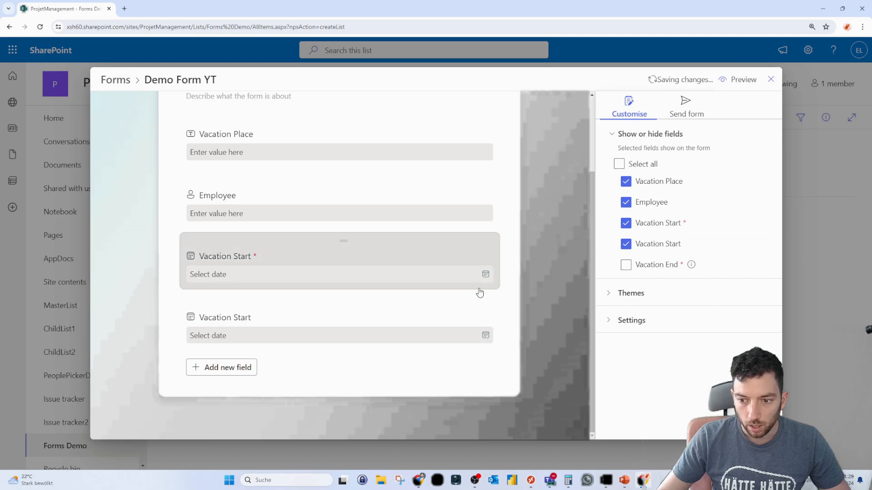
Step: Hide the optional Vacation Start field and show the Vacation End field on the form
left_click(626, 246)
left_click(626, 266)
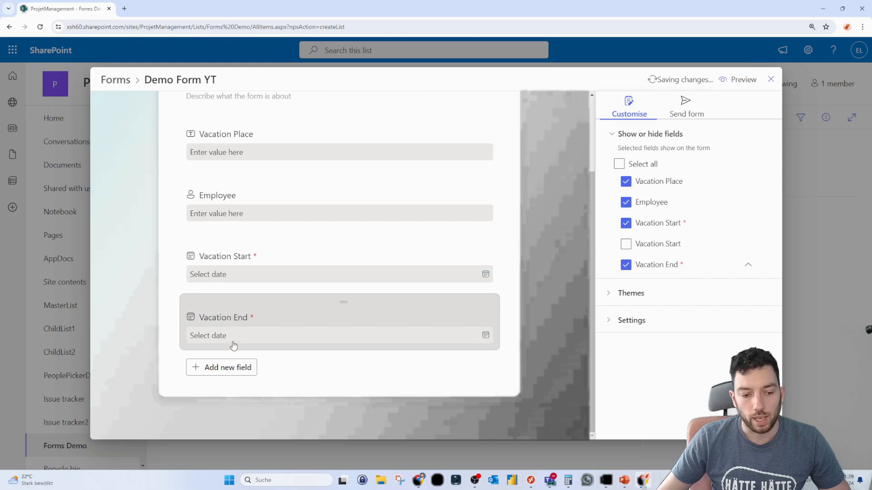
Step: Add a hyperlink field titled "Location" below Vacation End
left_click(228, 368)
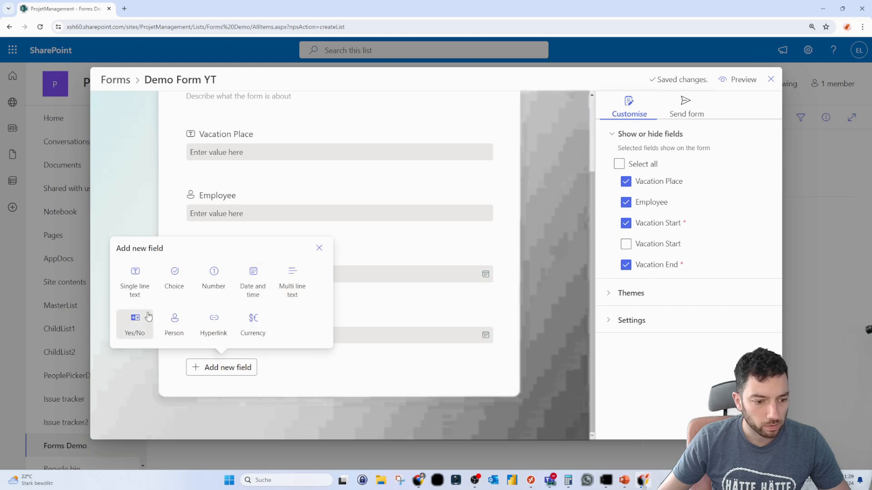
left_click(214, 324)
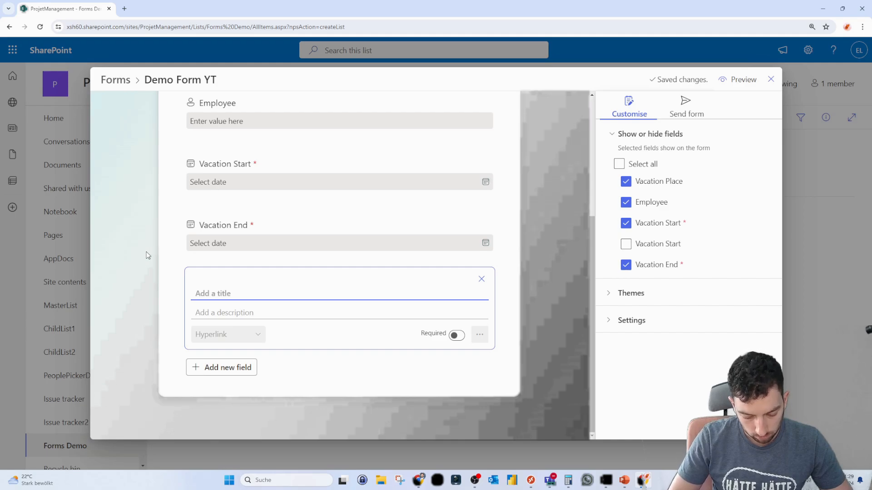
type("Location")
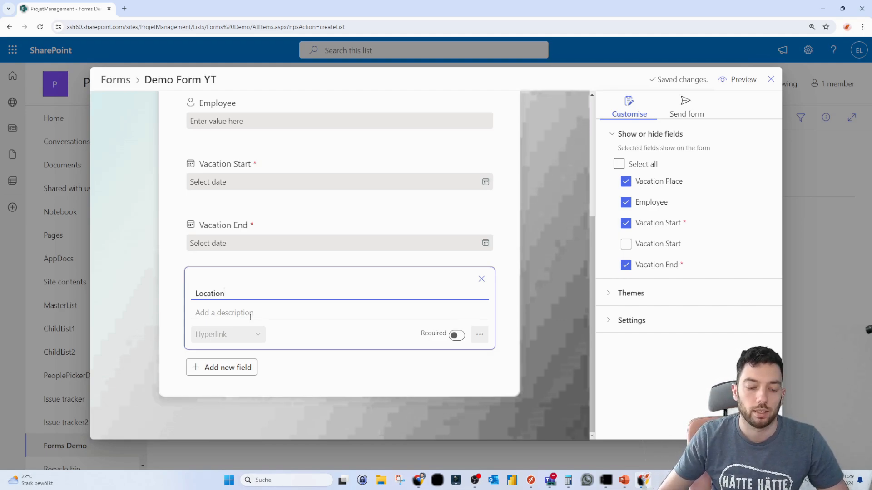
left_click(261, 334)
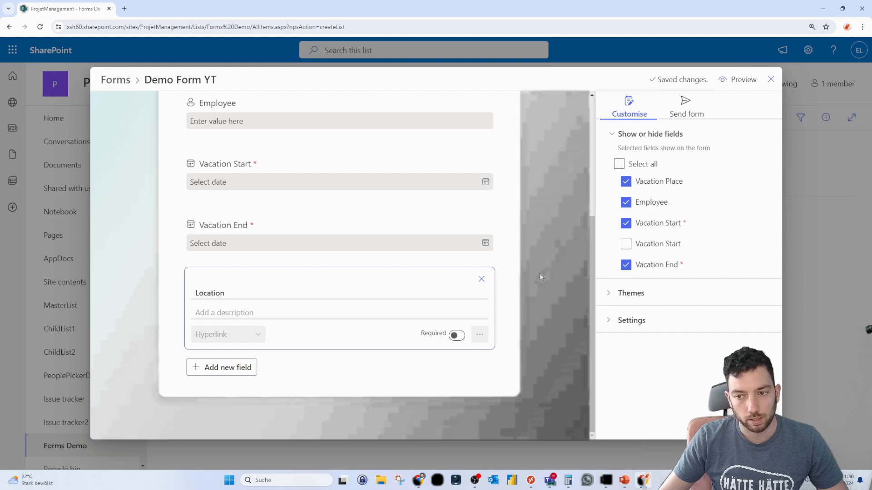
scroll(540, 274, "up", 4)
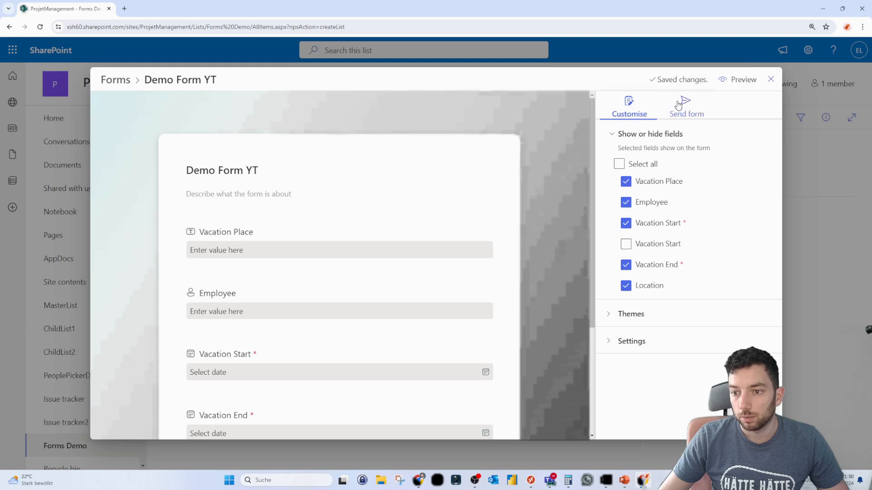
Step: Try the preset form themes, ending with the orange-to-pink gradient theme
left_click(609, 319)
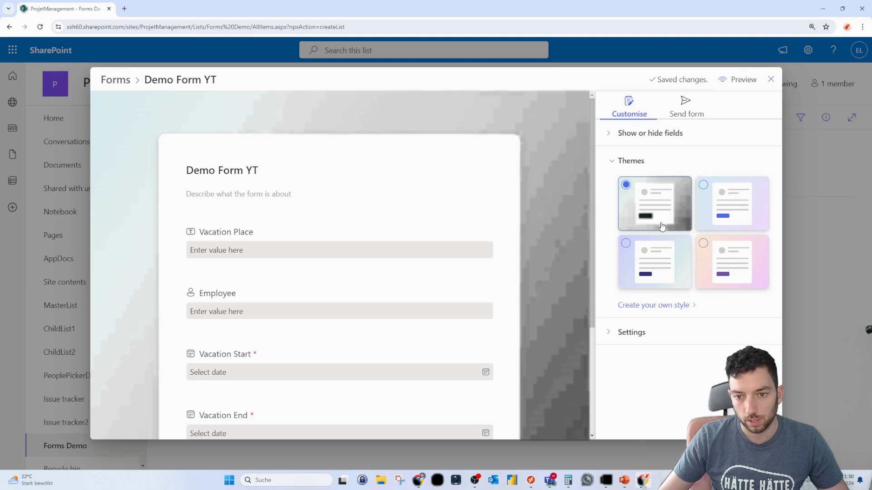
left_click(718, 218)
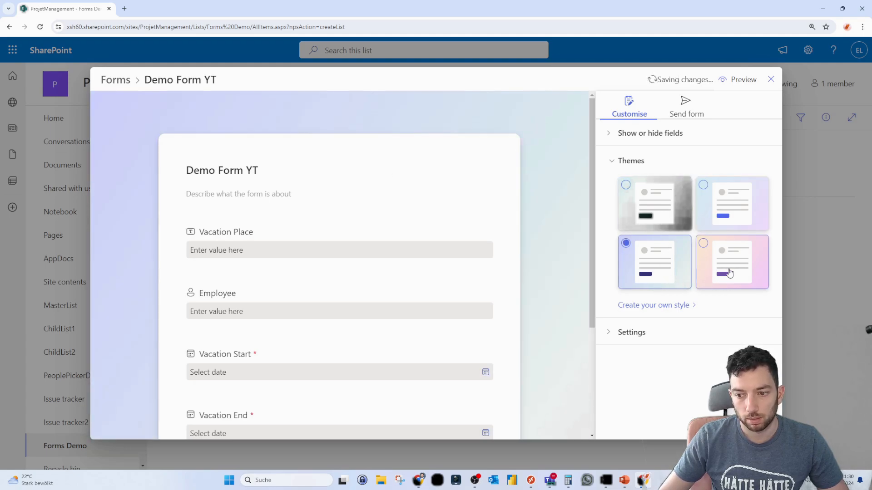
left_click(726, 271)
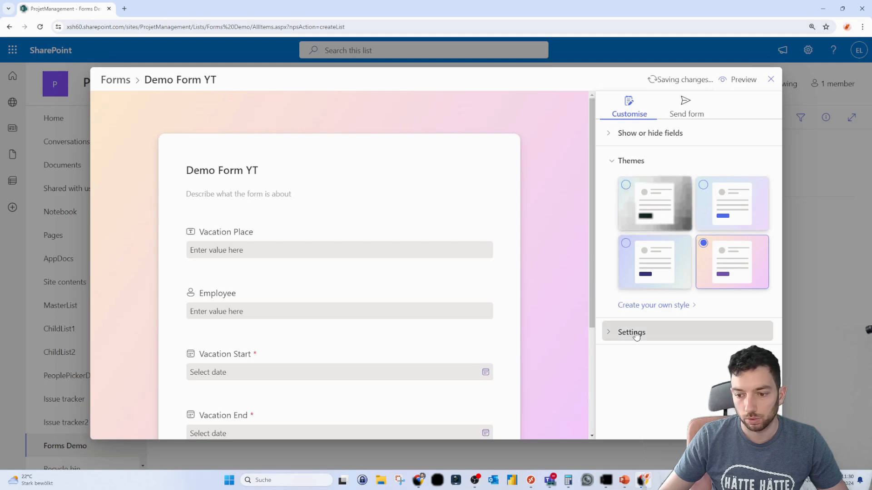
Step: Create a custom form style with a dark indigo theme color and the pale purple-to-yellow gradient background, and return to the themes
left_click(663, 312)
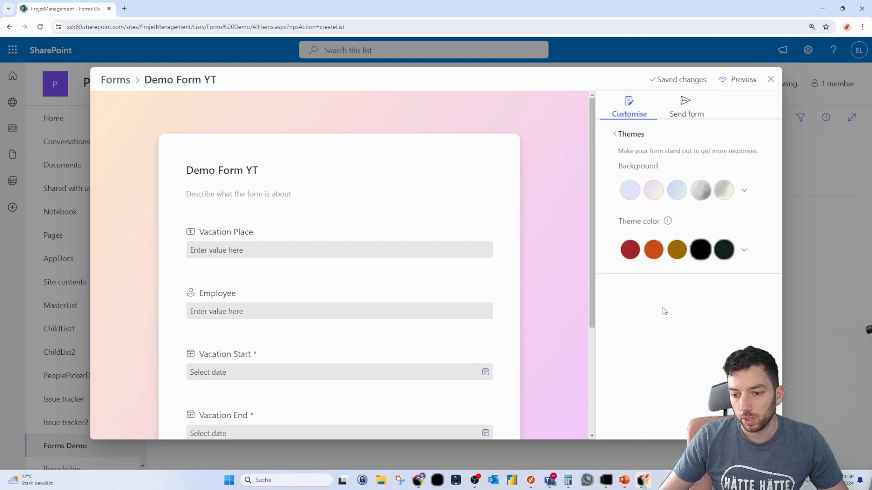
left_click(744, 190)
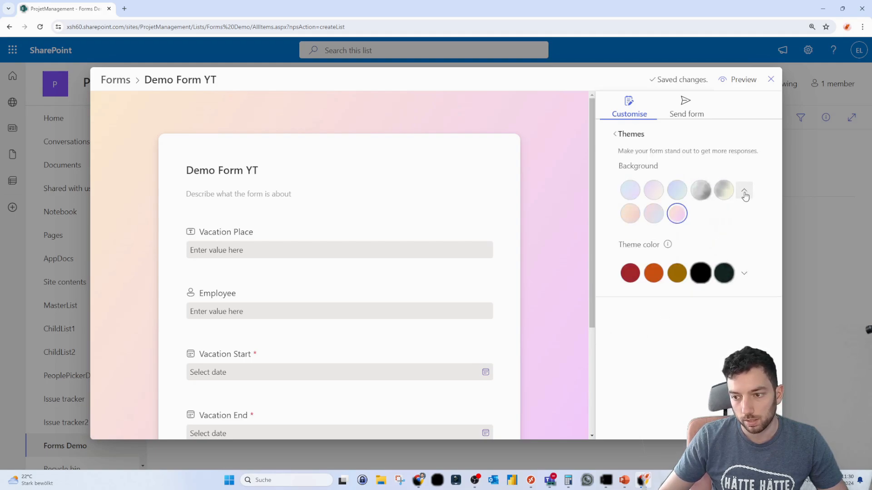
left_click(745, 273)
left_click(677, 296)
left_click(653, 190)
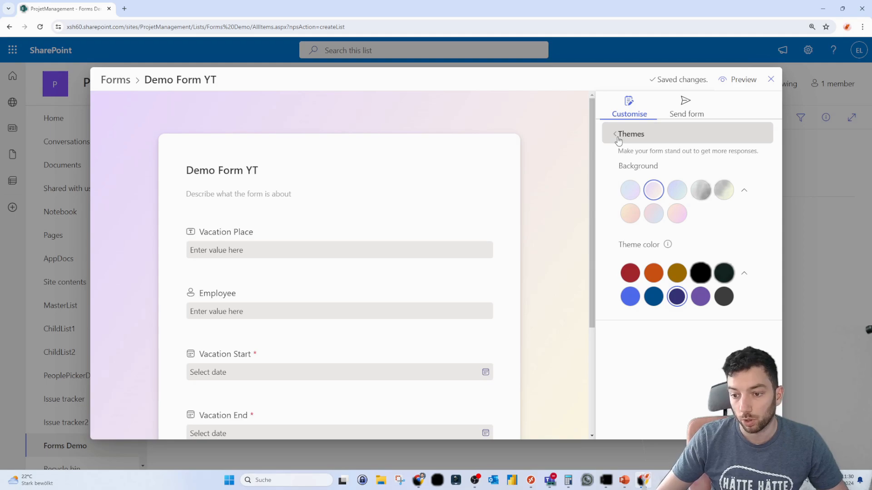
left_click(619, 134)
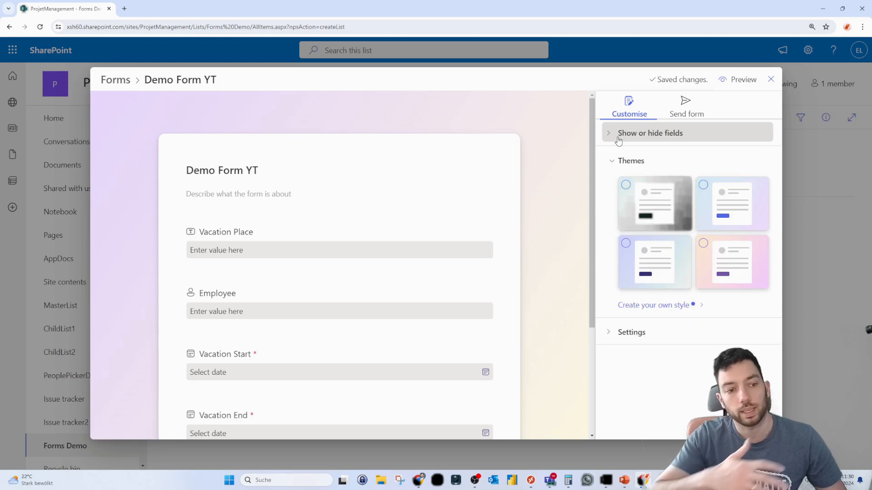
Step: Examine the form's settings for accepting responses and its confirmation message
left_click(614, 335)
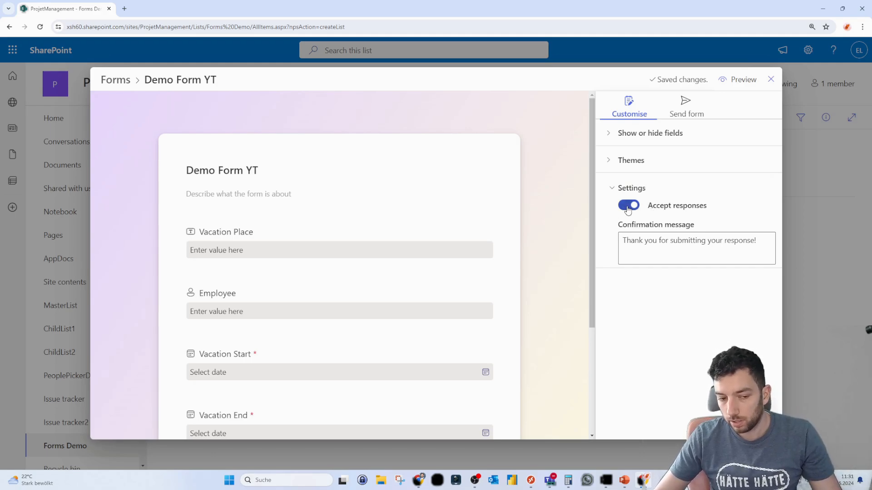
left_click(668, 244)
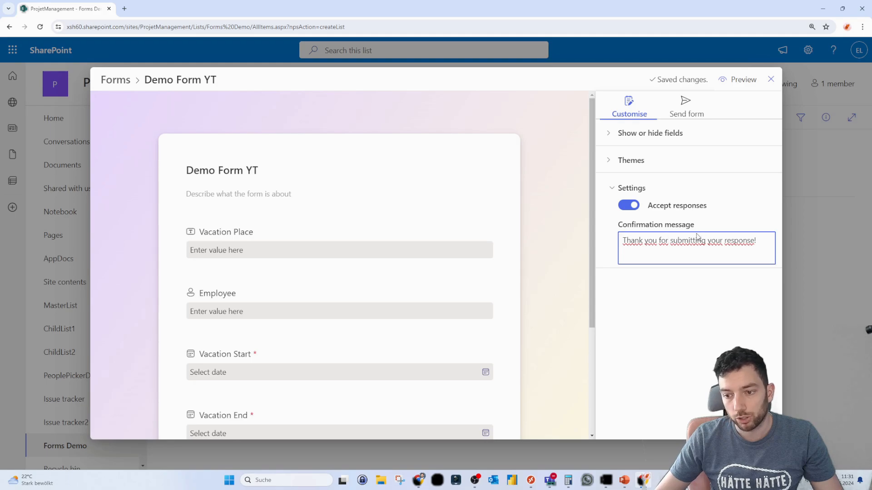
left_click_drag(761, 244, 625, 242)
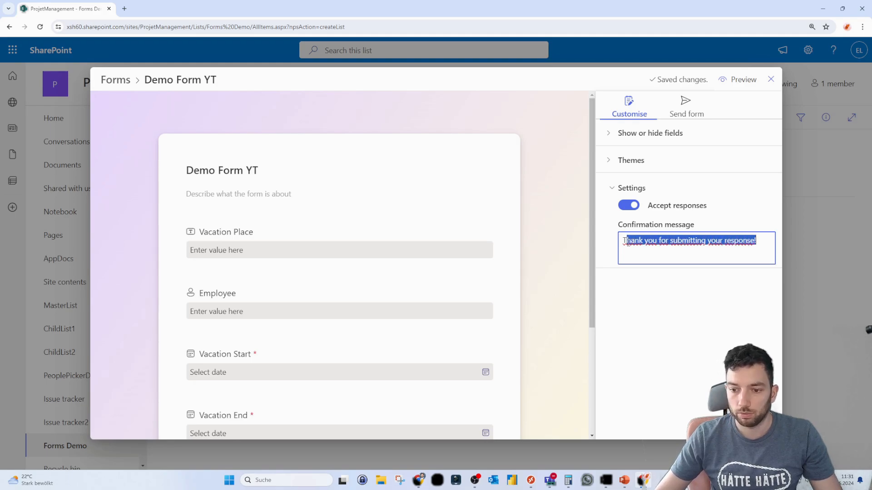
left_click(631, 245)
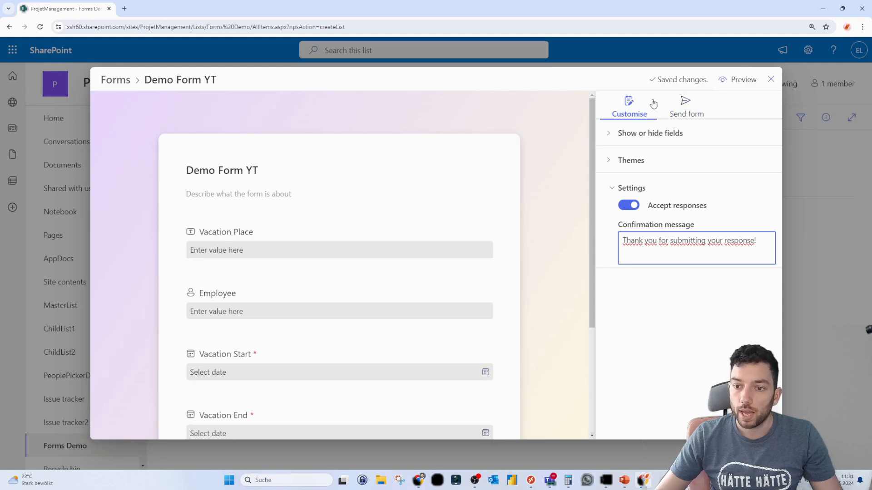
Step: Copy the response link of Demo Form YT and open it in a new browser tab
left_click(685, 108)
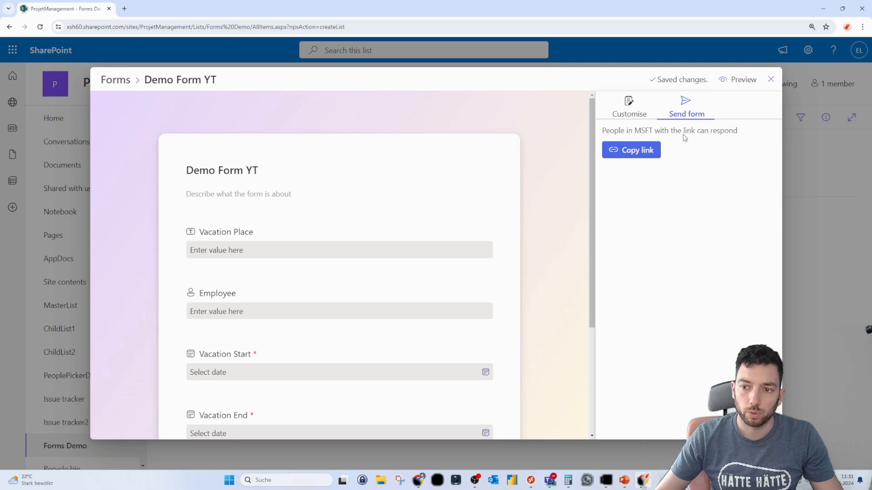
left_click(633, 150)
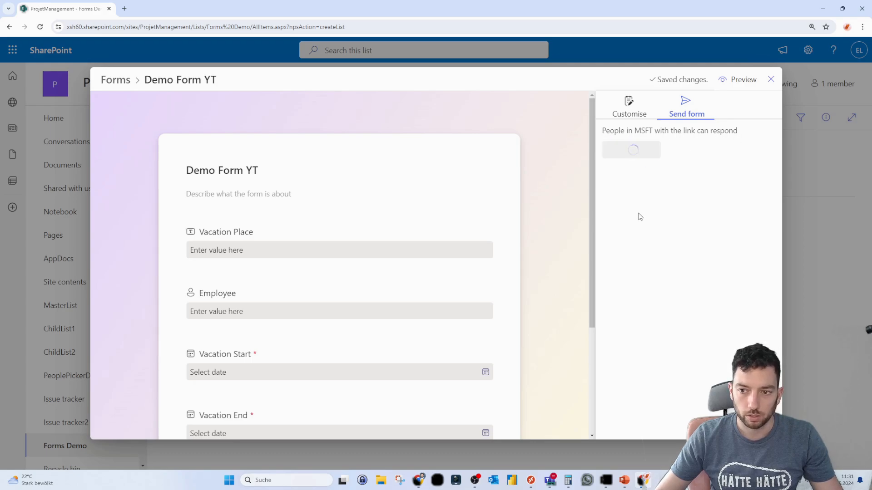
left_click(124, 9)
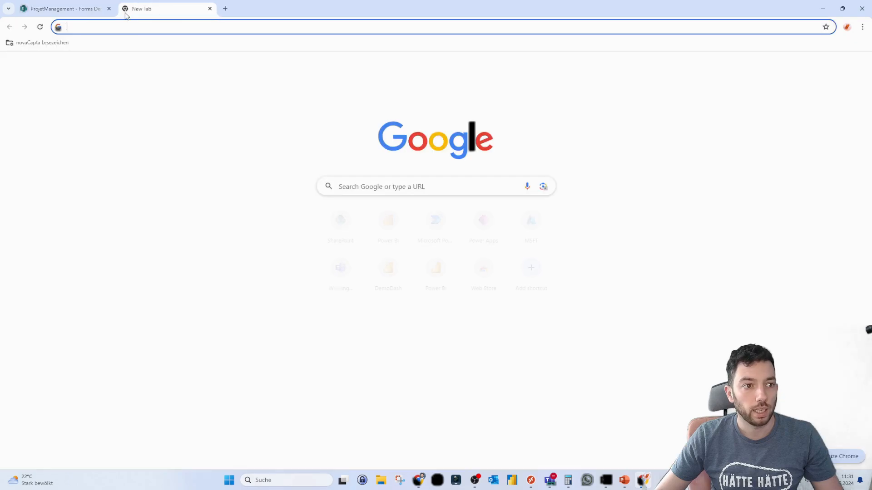
key("ctrl+v")
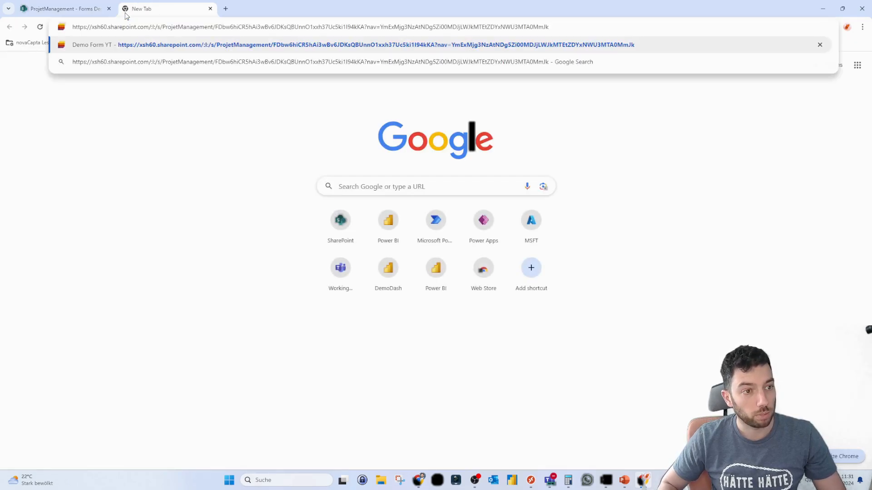
key("Return")
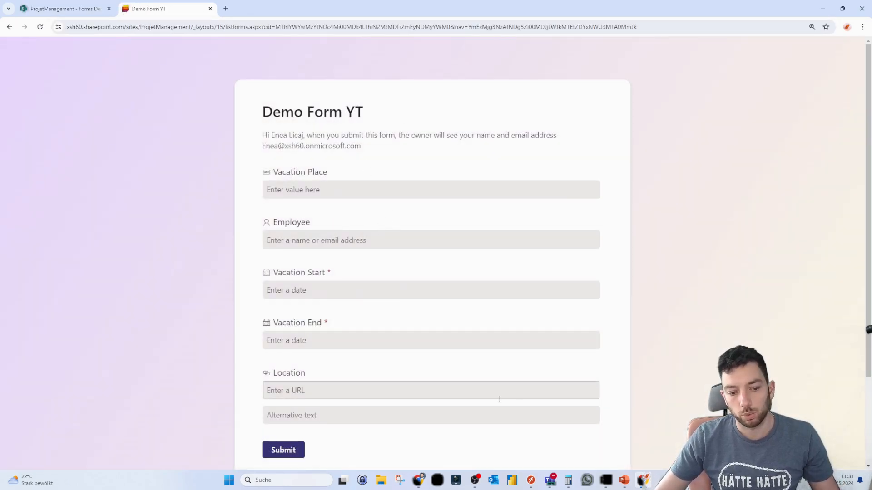
Step: Review the shared form from its title and intro text down to the submit area
scroll(210, 171, "down", 3)
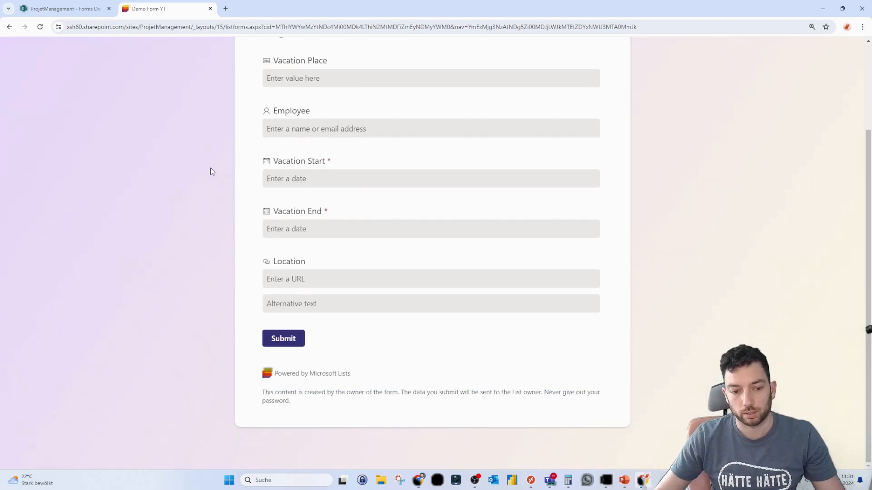
scroll(211, 171, "up", 3)
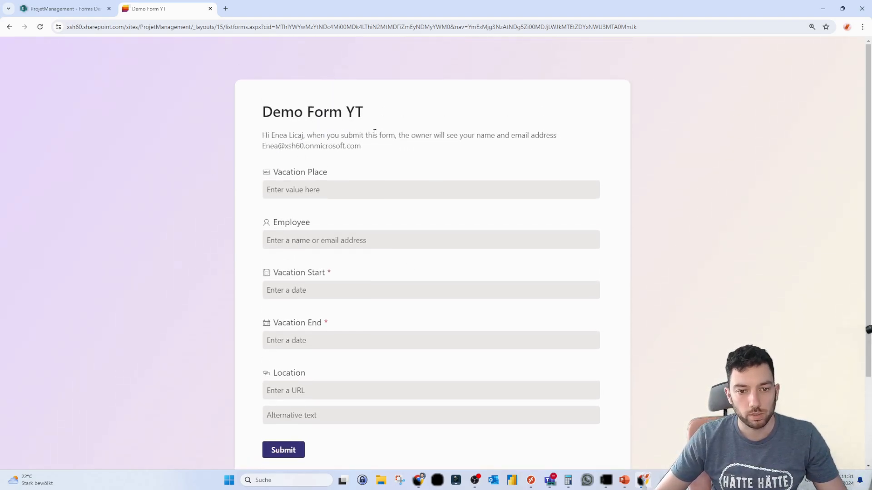
left_click_drag(362, 146, 249, 105)
scroll(230, 134, "down", 3)
scroll(229, 134, "up", 3)
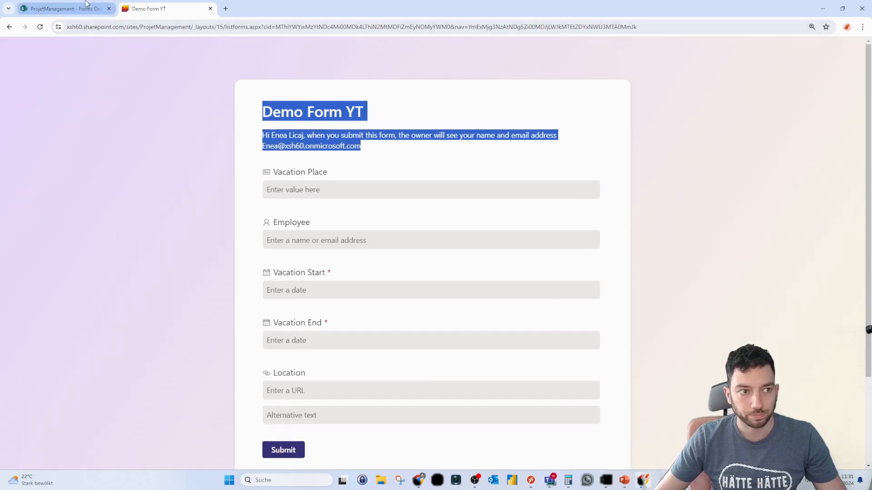
Step: Return to the SharePoint list, close the form editor and reload the Forms Demo page
left_click(96, 10)
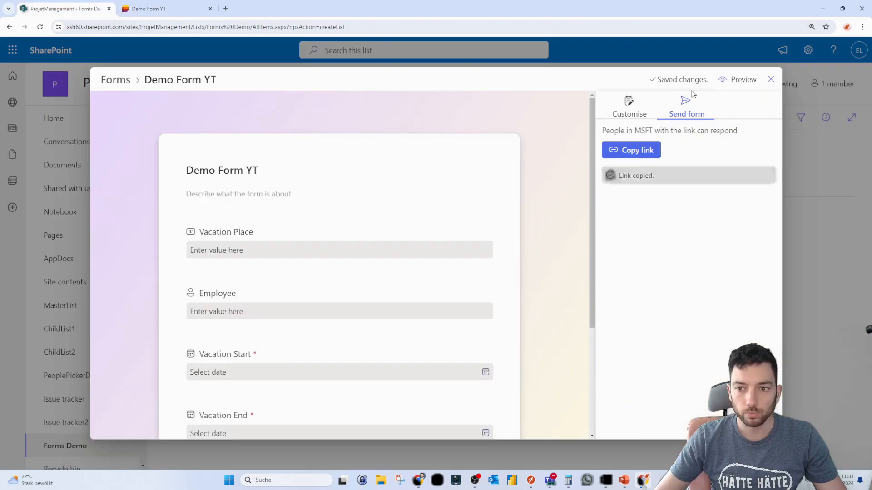
left_click(771, 80)
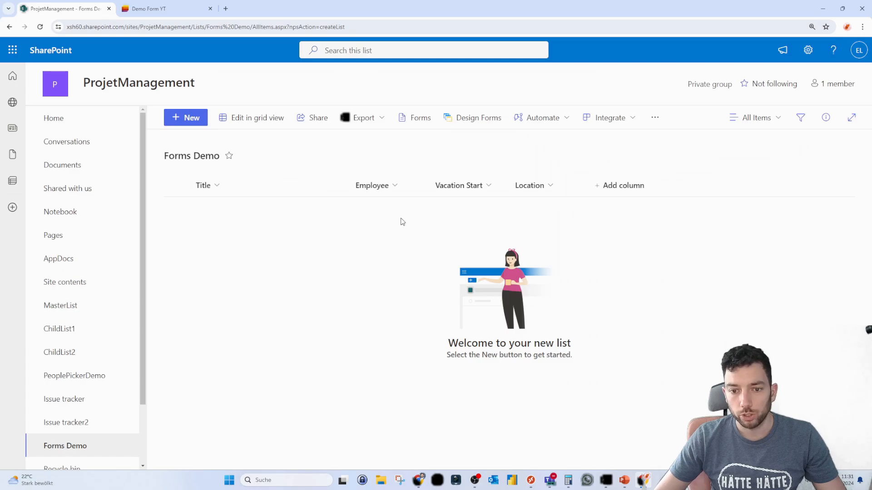
left_click(40, 27)
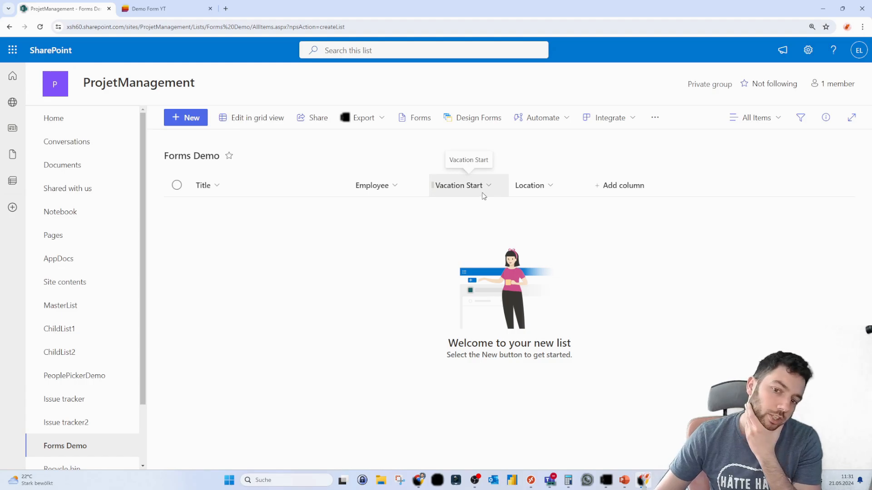
Step: Deselect the Vacation End column in the list view's columns and apply the change
left_click(602, 187)
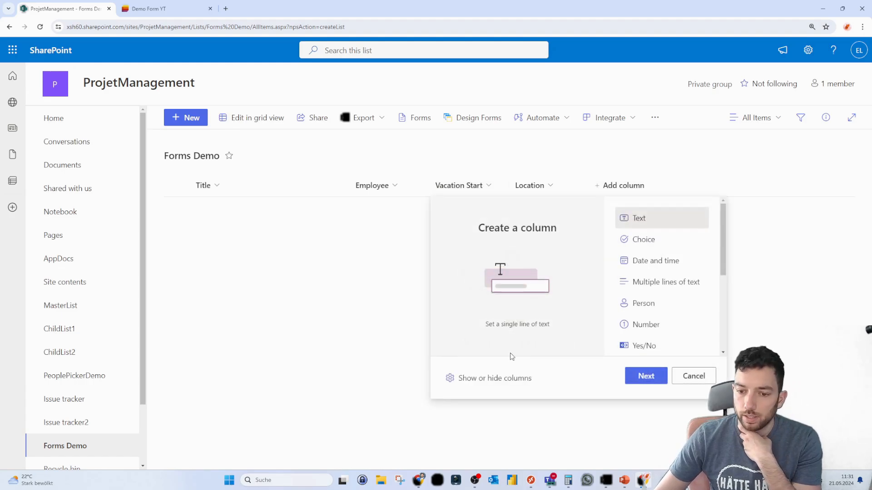
left_click(490, 380)
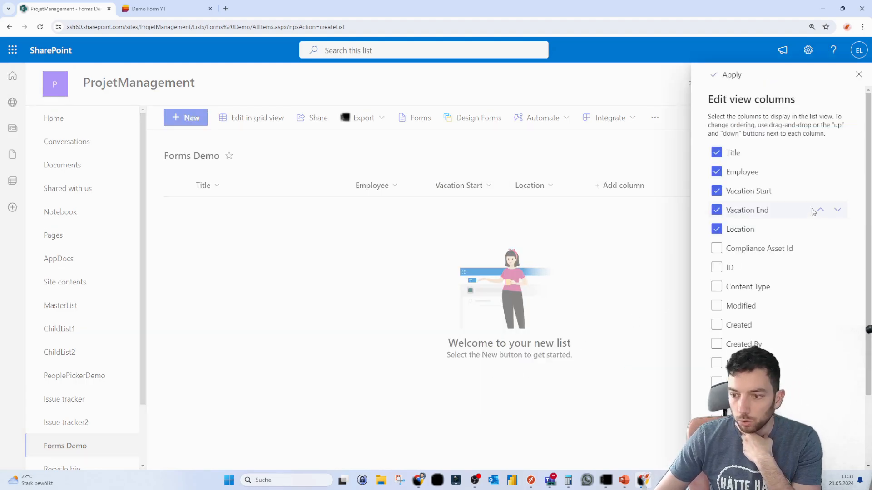
left_click(716, 211)
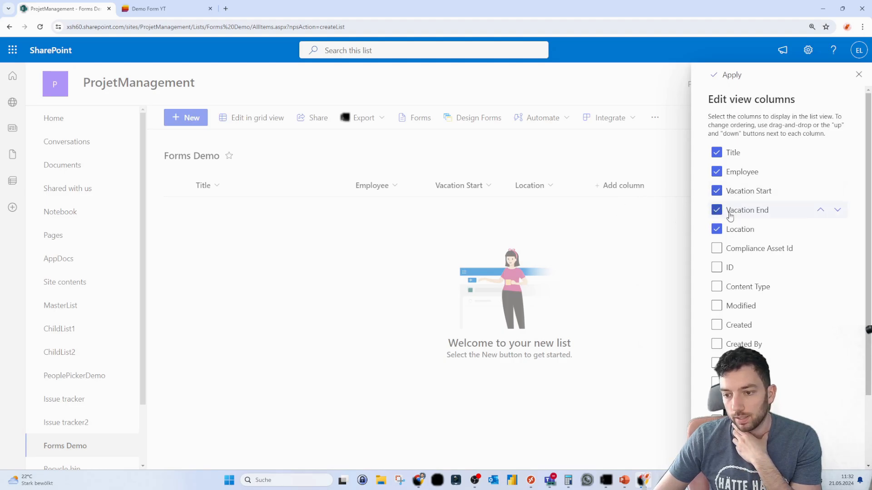
left_click(729, 213)
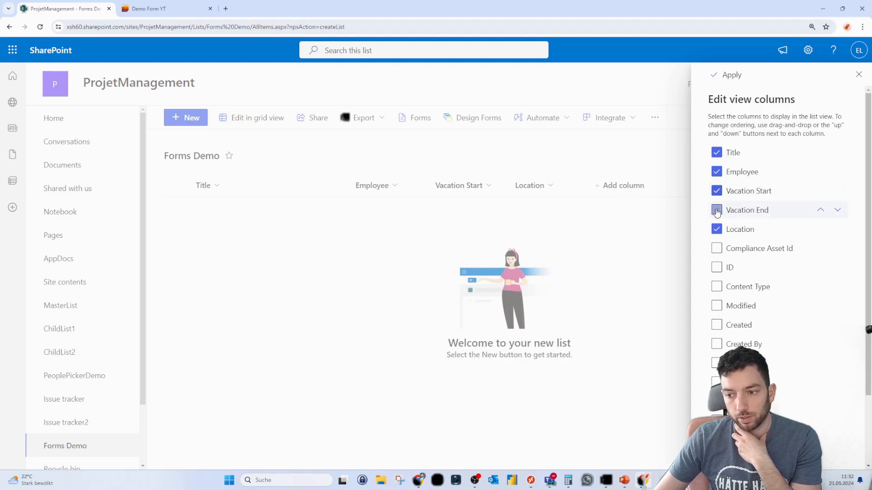
left_click(736, 77)
Step: Show the Vacation End column in the list view again and move it directly after Vacation Start
left_click(600, 189)
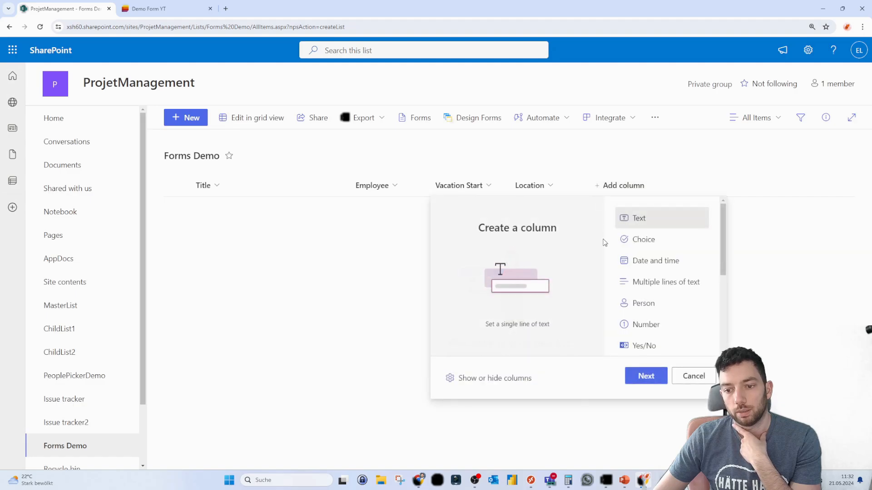
left_click(496, 378)
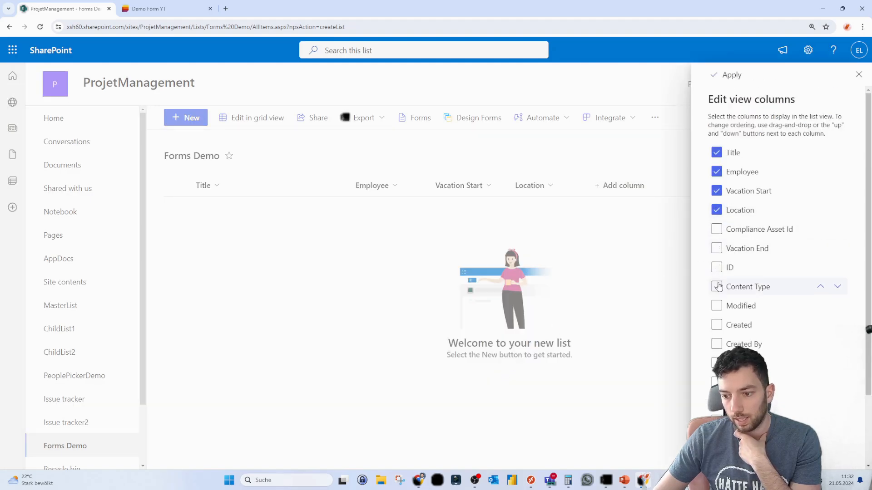
left_click(716, 248)
left_click(725, 73)
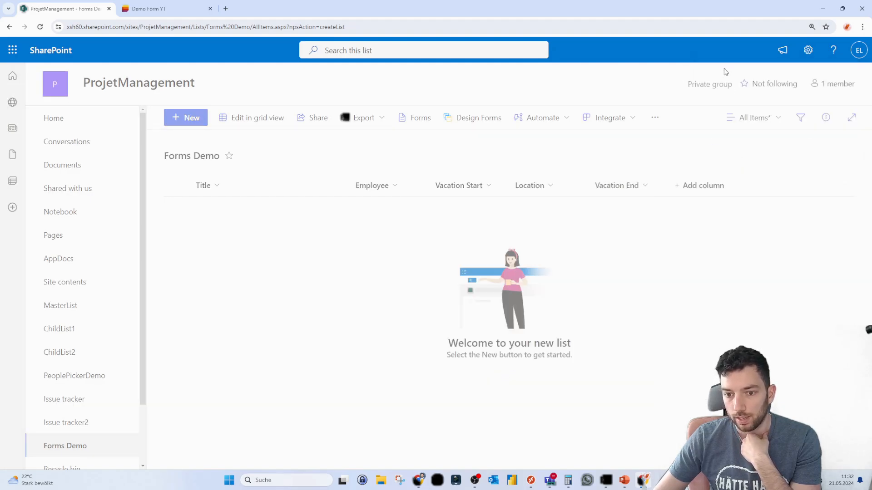
mouse_move(624, 185)
left_mouse_down()
mouse_move(485, 185)
mouse_move(513, 186)
left_mouse_up()
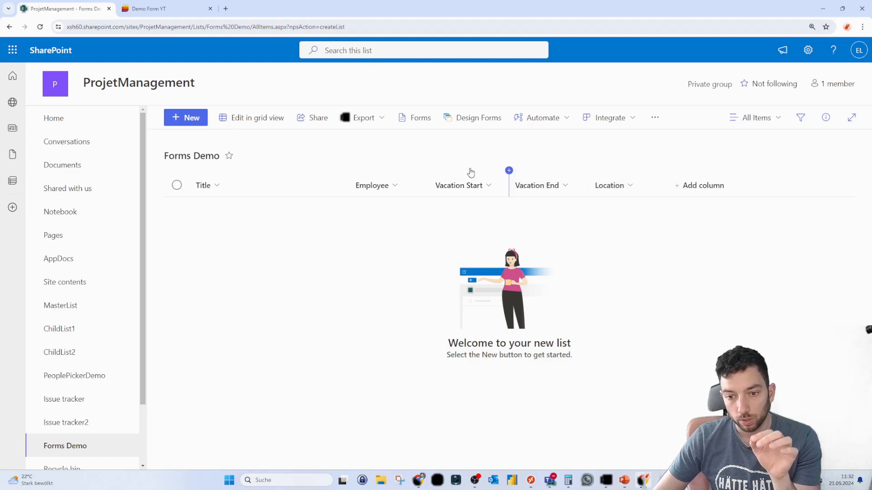
left_click(45, 27)
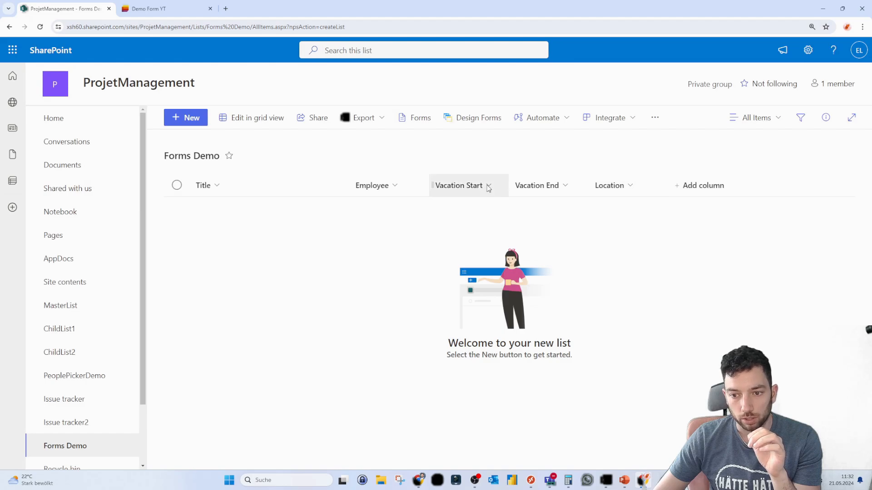
Step: Open Demo Form YT, copy the Vacation Place field's title, and close the form editor
left_click(222, 188)
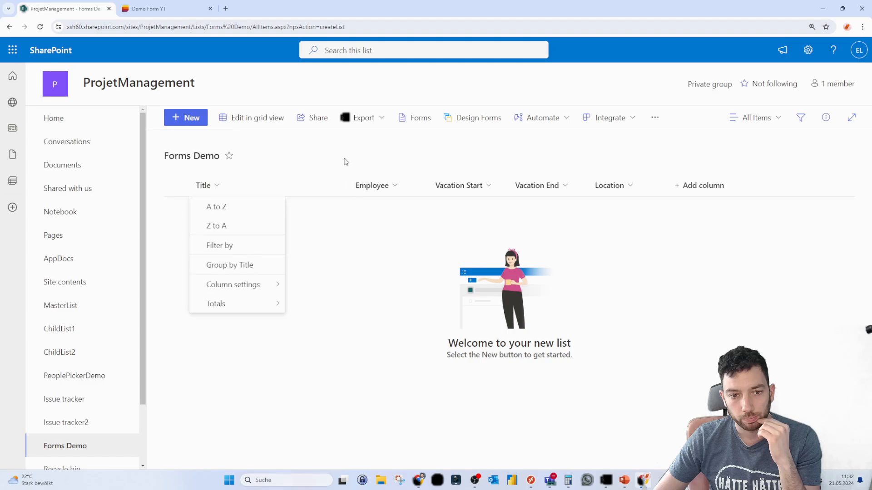
left_click(432, 126)
left_click(362, 210)
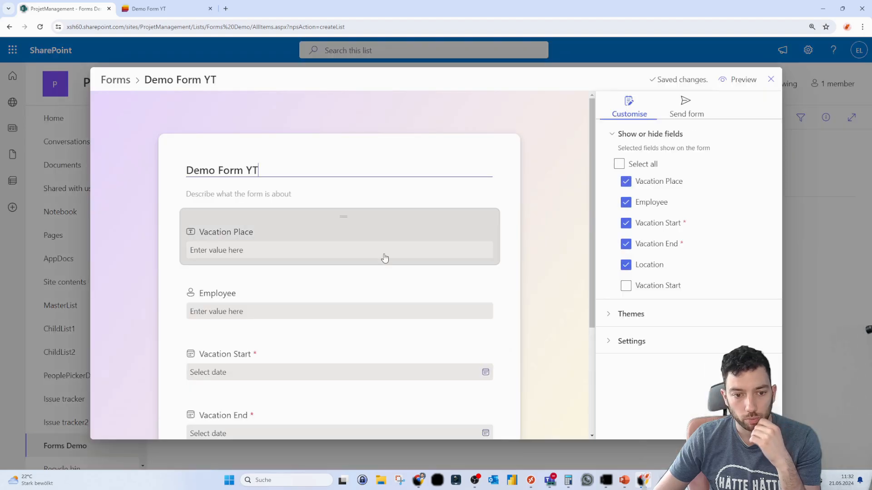
left_click(233, 229)
triple_click(250, 238)
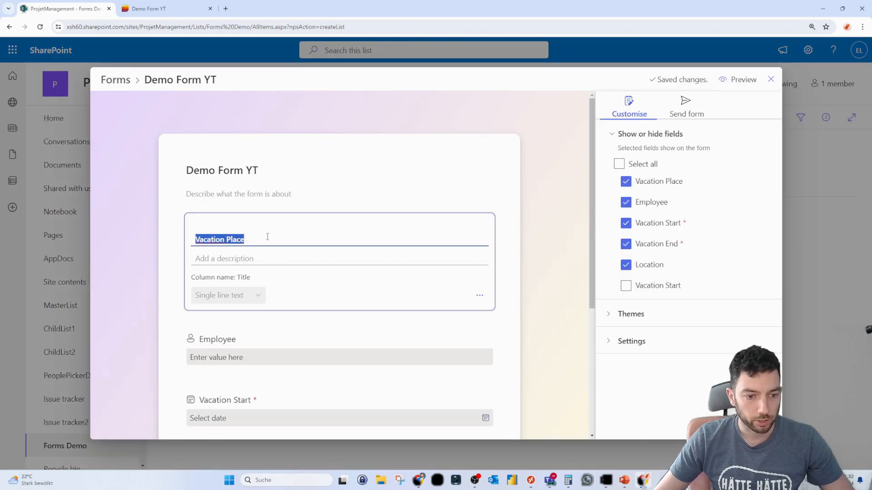
left_click(771, 79)
Step: Rename the list's Title column to "Vacation Place" using the copied text
left_click(218, 187)
mouse_move(252, 285)
left_click(317, 288)
key("ctrl+v")
left_click(447, 299)
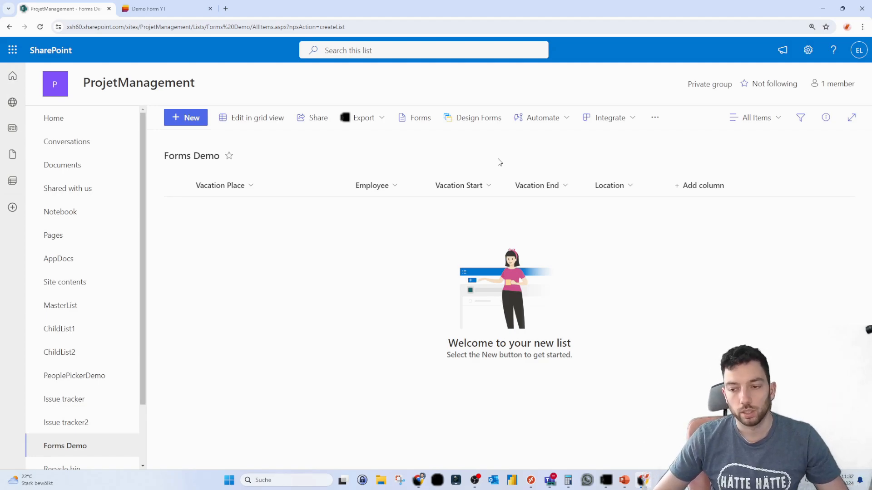
Step: Create a new form for the Forms Demo list and review the fields it contains
left_click(420, 123)
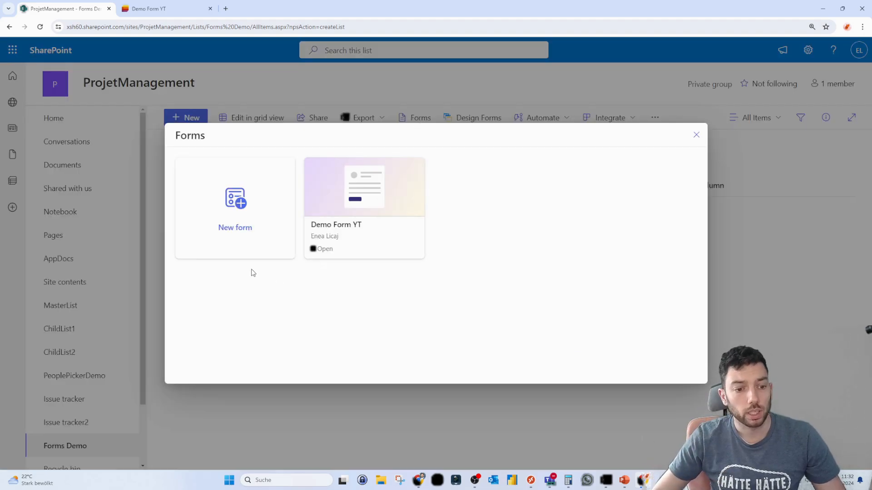
left_click(216, 209)
scroll(261, 295, "down", 5)
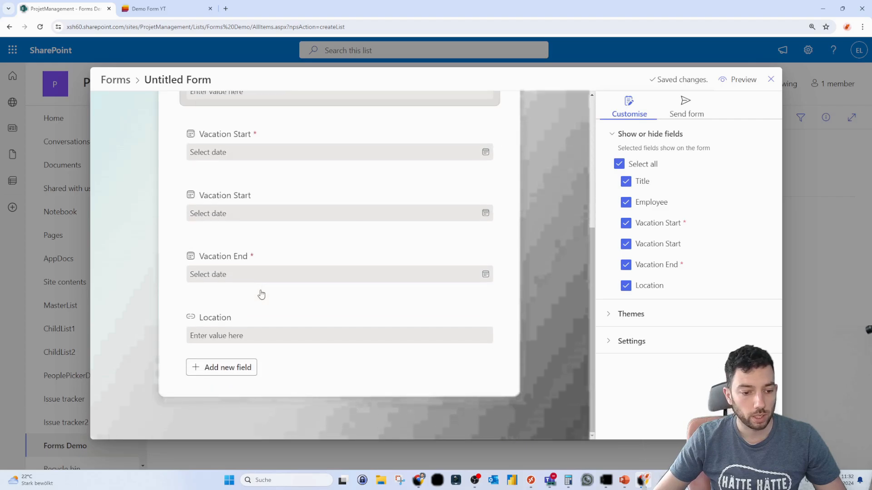
scroll(261, 295, "up", 5)
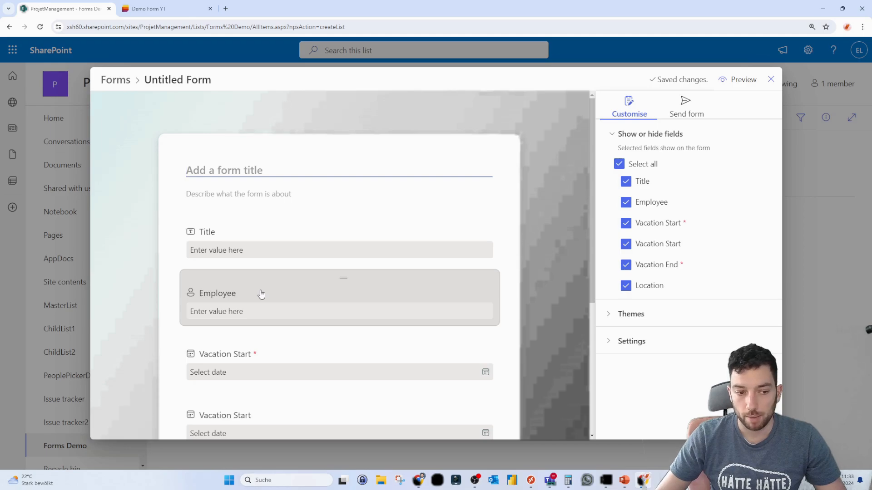
scroll(261, 293, "down", 4)
scroll(261, 293, "up", 4)
scroll(262, 294, "up", 1)
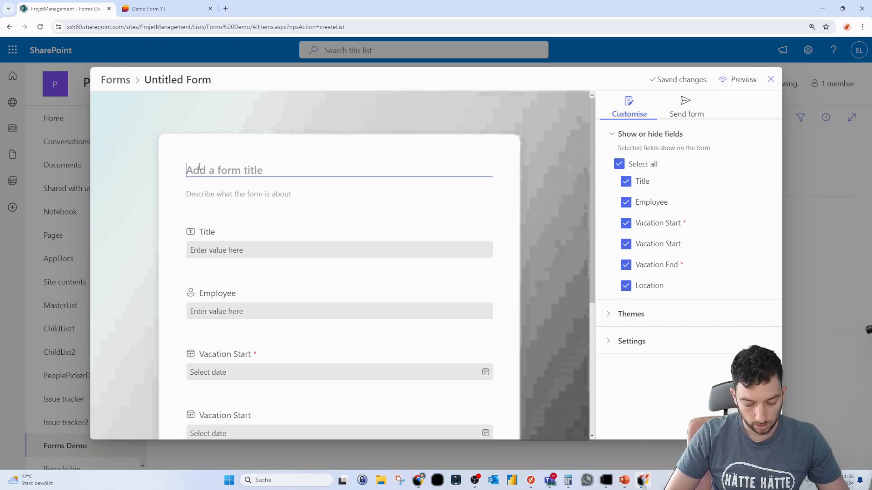
Step: Title the new form "Demo 2" and hide its Title field
type("Demo 2")
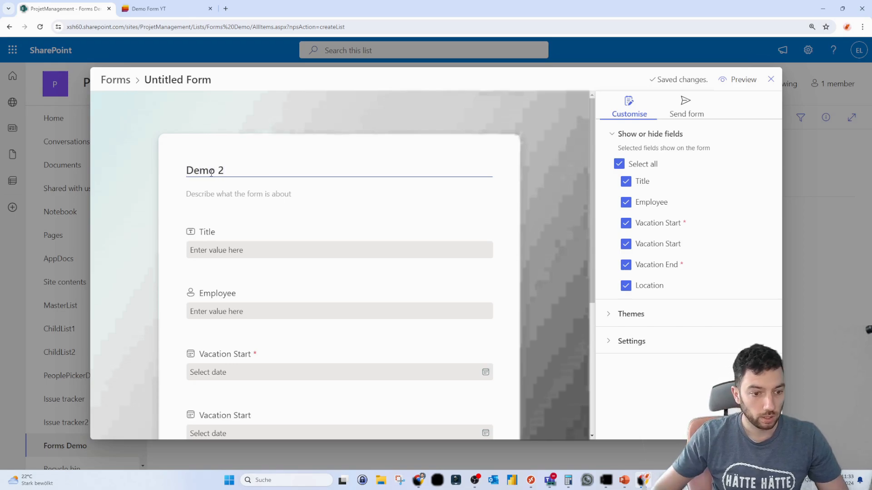
left_click(344, 227)
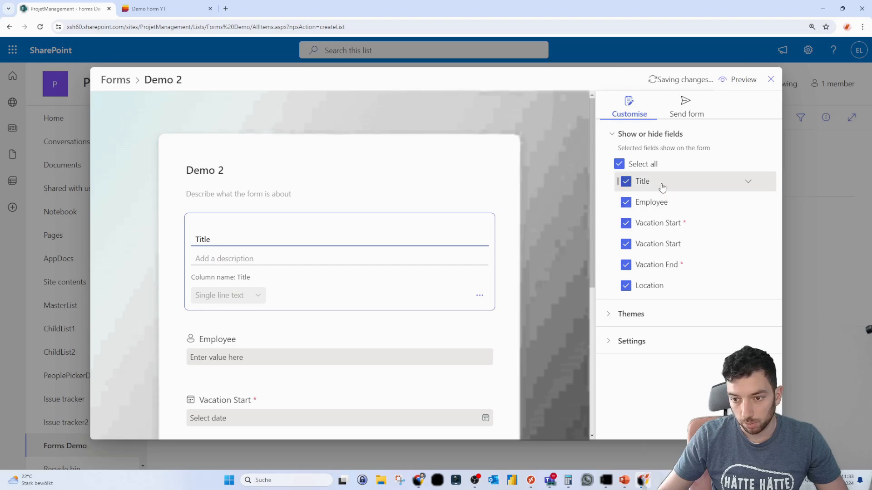
left_click(626, 182)
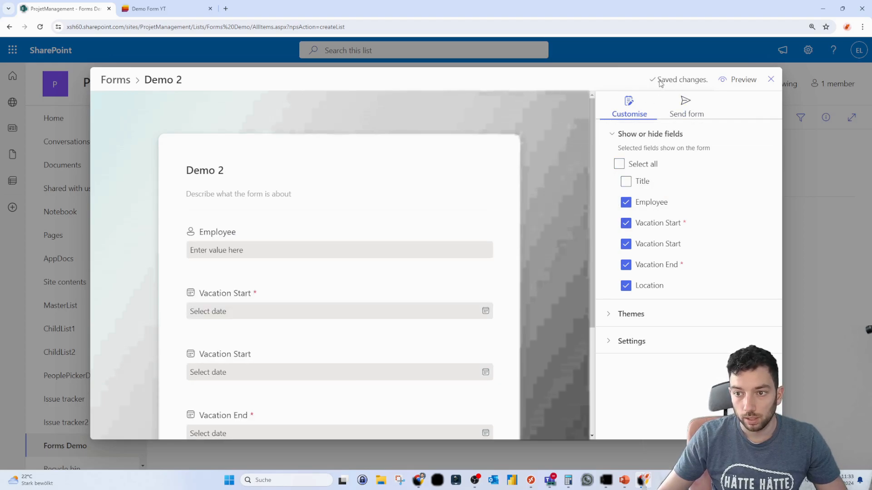
Step: Close the Demo 2 editor and open Demo Form YT from the list's forms
left_click(771, 80)
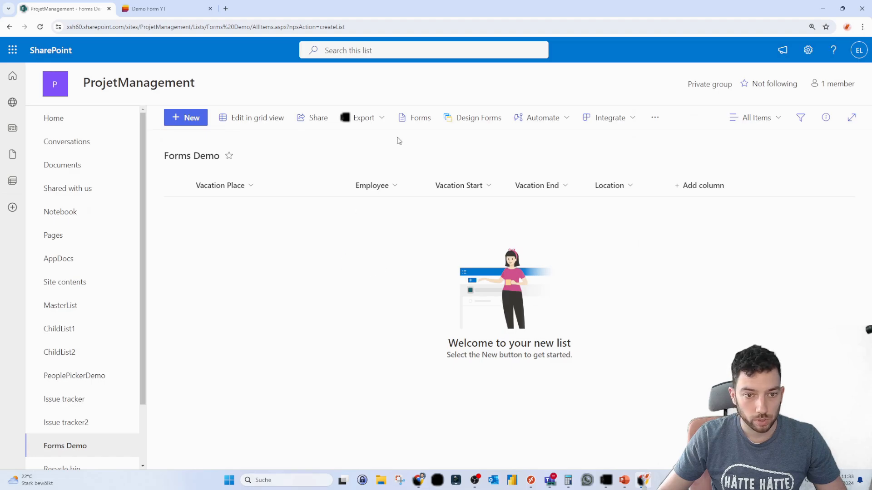
left_click(415, 118)
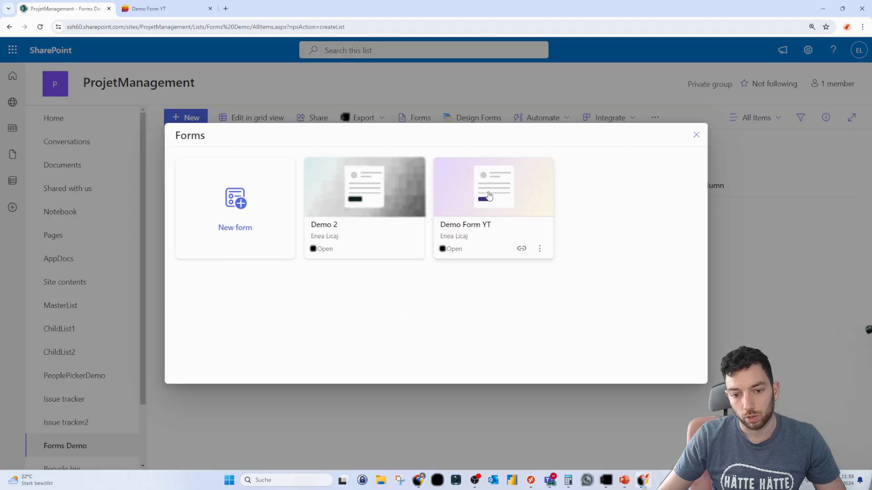
left_click(490, 195)
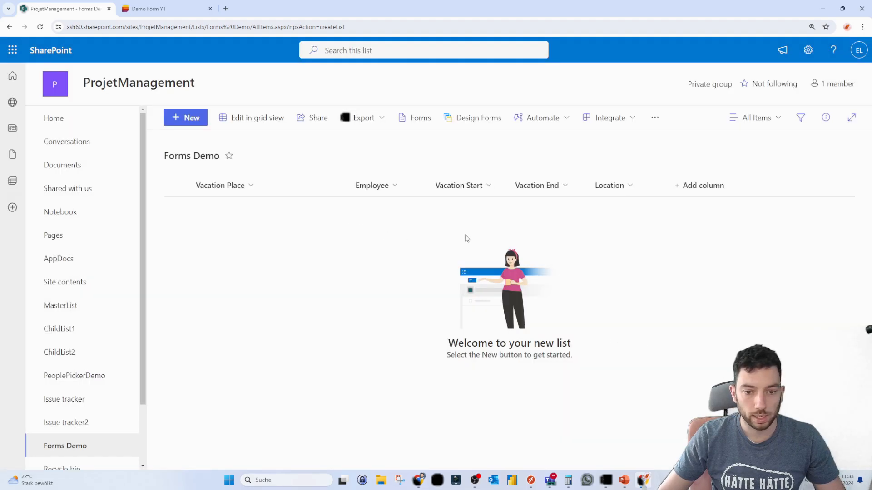
Step: Reopen Demo 2, hide the duplicate, non-required Vacation Start field, and close the form editor
left_click(415, 119)
left_click(357, 204)
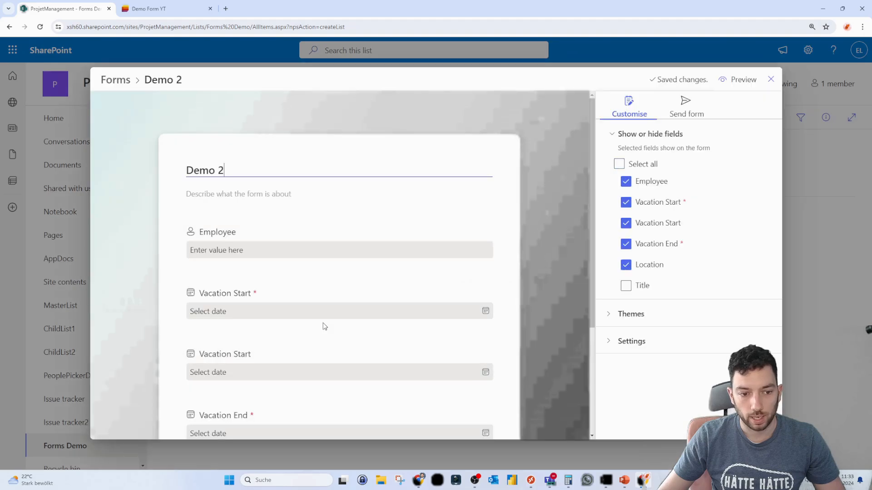
scroll(243, 253, "down", 3)
scroll(253, 229, "up", 3)
scroll(257, 270, "down", 2)
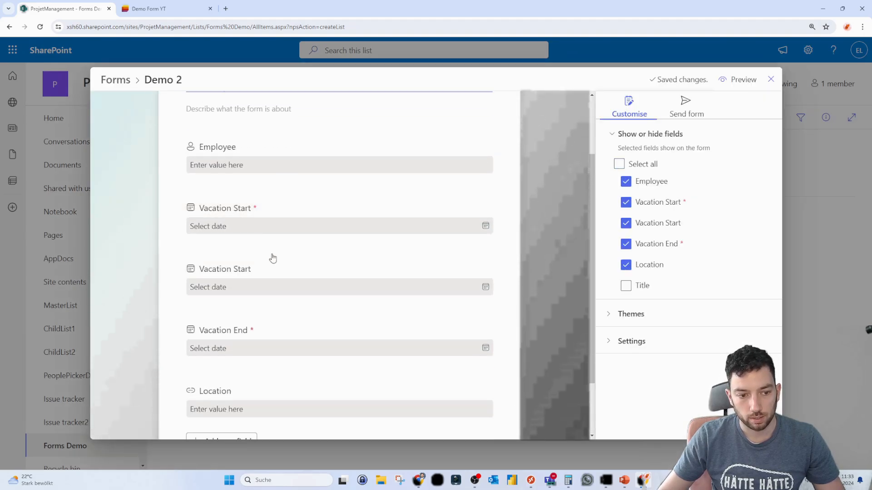
left_click(305, 273)
left_click(480, 333)
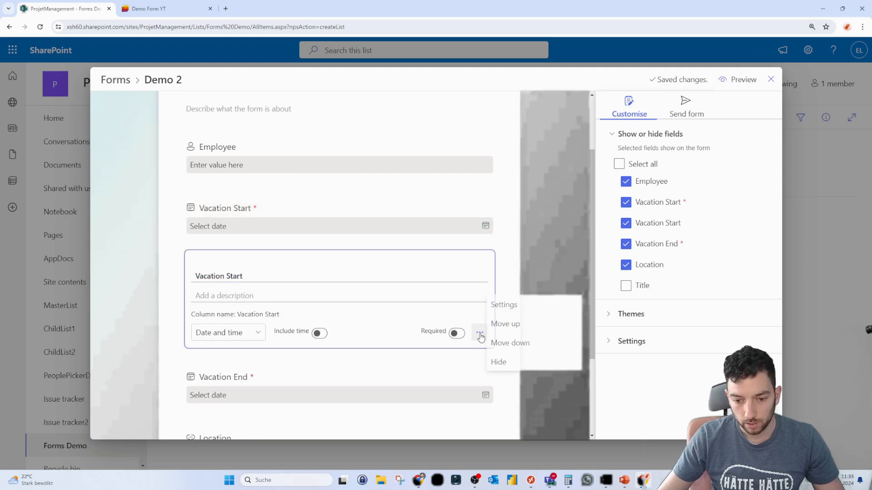
left_click(506, 256)
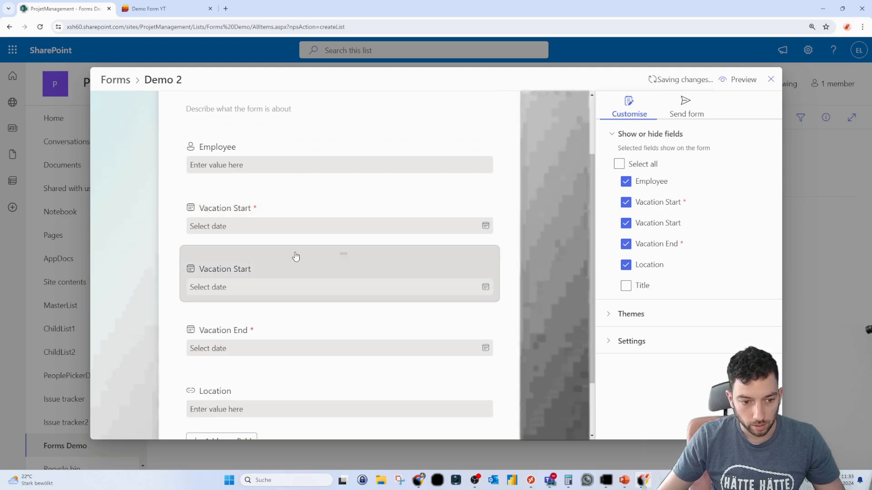
left_click(626, 224)
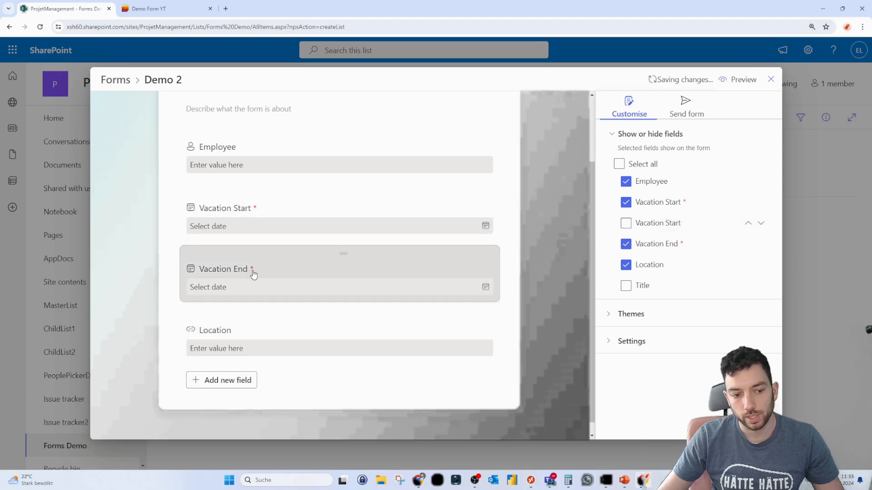
left_click(771, 79)
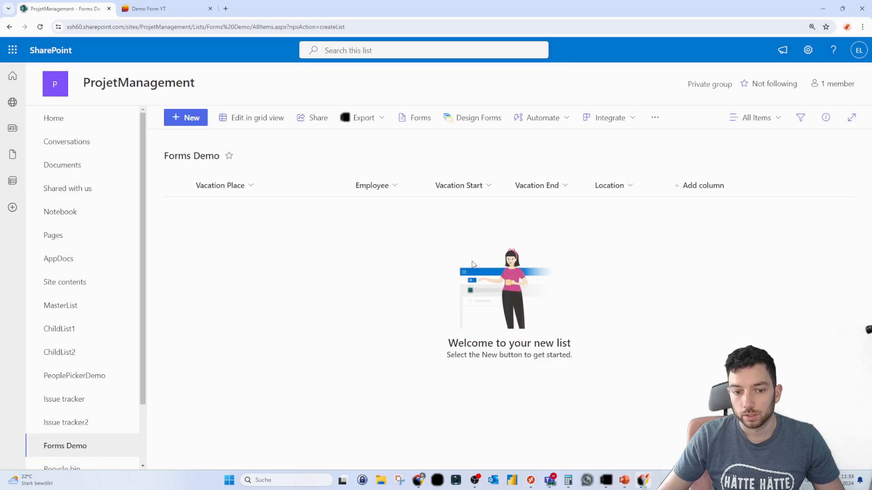
Step: Open Demo Form YT, review its fields, and display its sending options
left_click(420, 126)
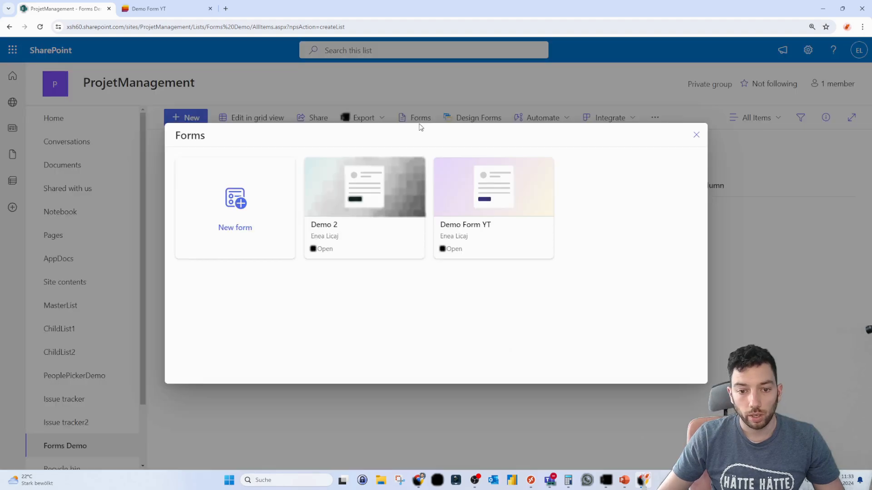
left_click(463, 188)
scroll(321, 278, "down", 3)
scroll(342, 306, "up", 4)
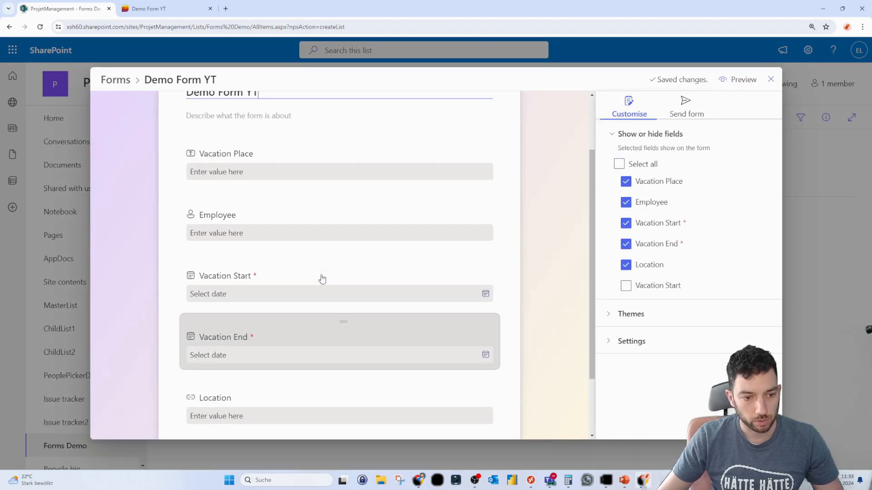
left_click(685, 107)
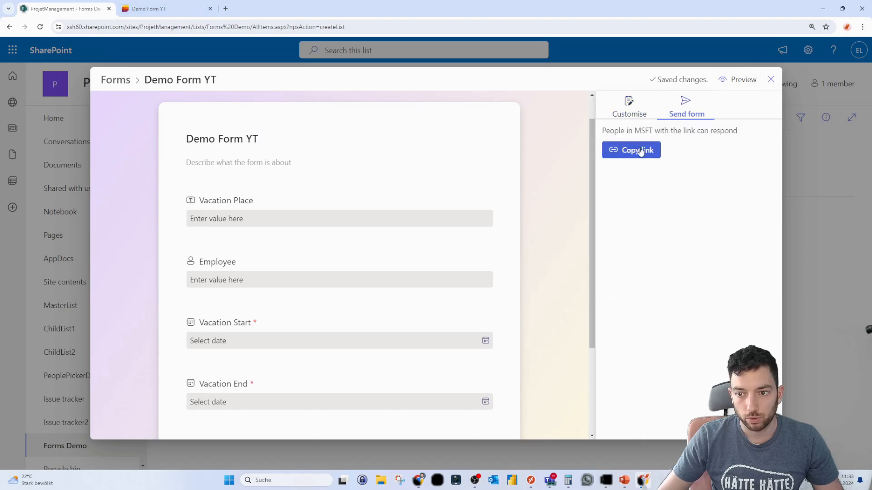
Step: On the Demo Form YT response page, enter "Spain" as the Vacation Place and choose the employee
left_click(162, 6)
left_click(203, 185)
left_click(348, 189)
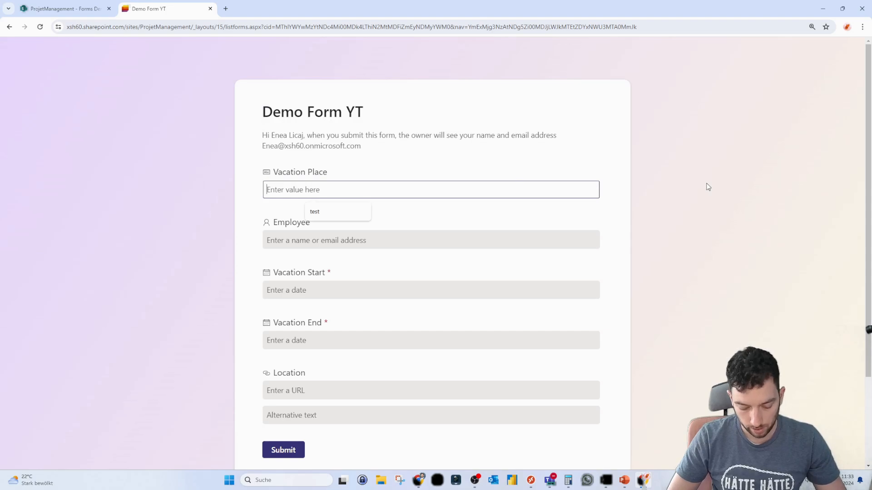
type("n")
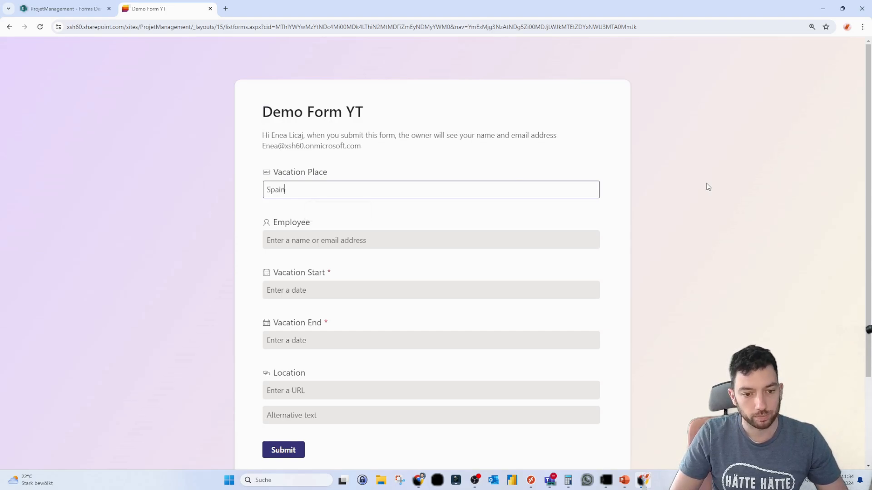
key("Tab")
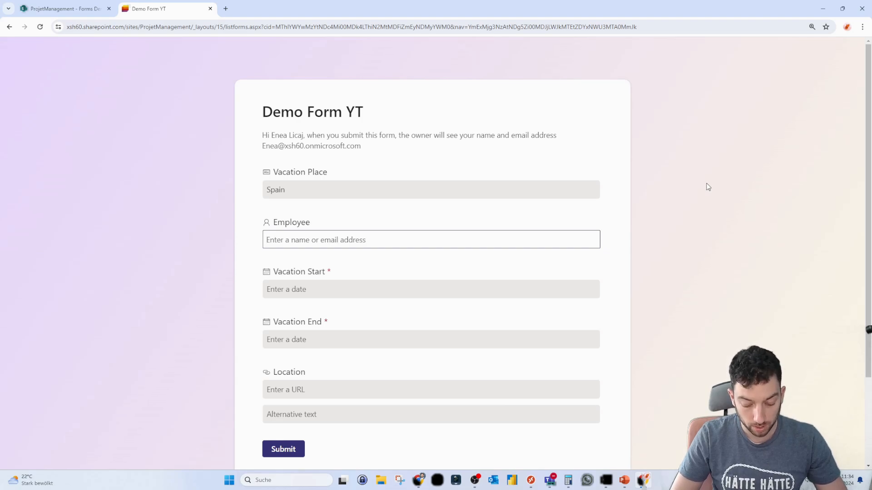
type("enea")
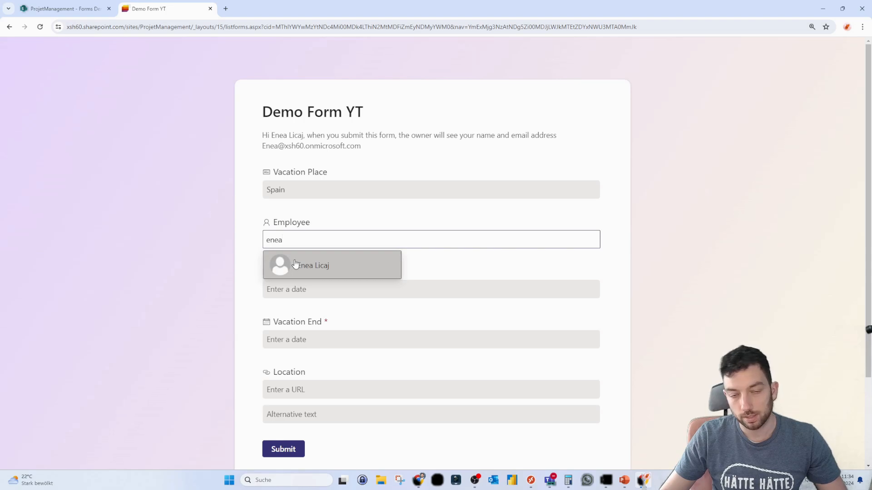
left_click(295, 265)
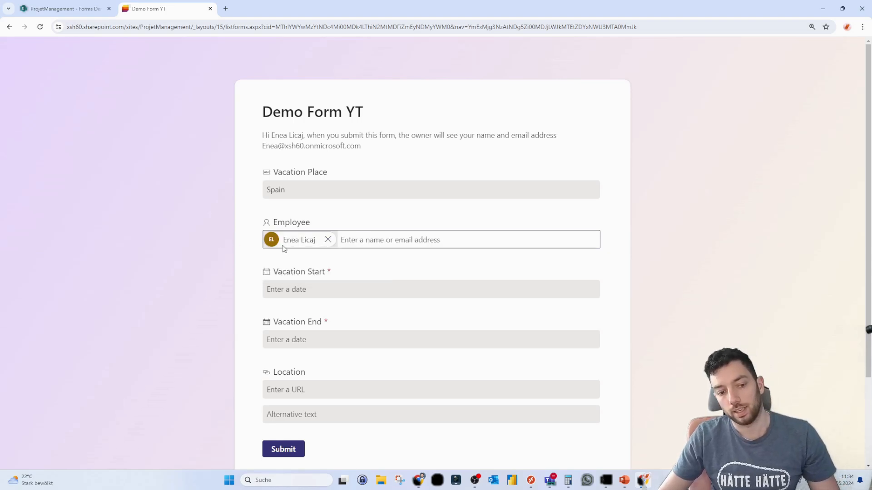
Step: Set Vacation Start to 6/3/2024 and Vacation End to 6/17/2024 in the response
left_click(350, 290)
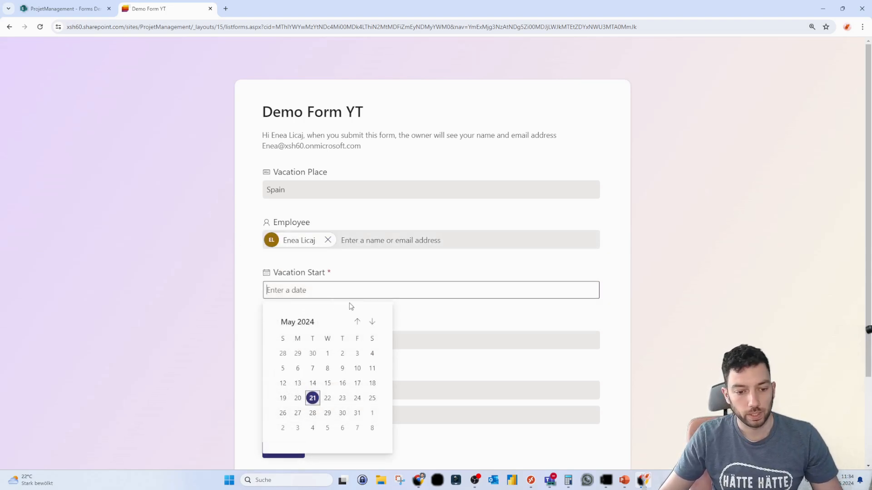
left_click(372, 322)
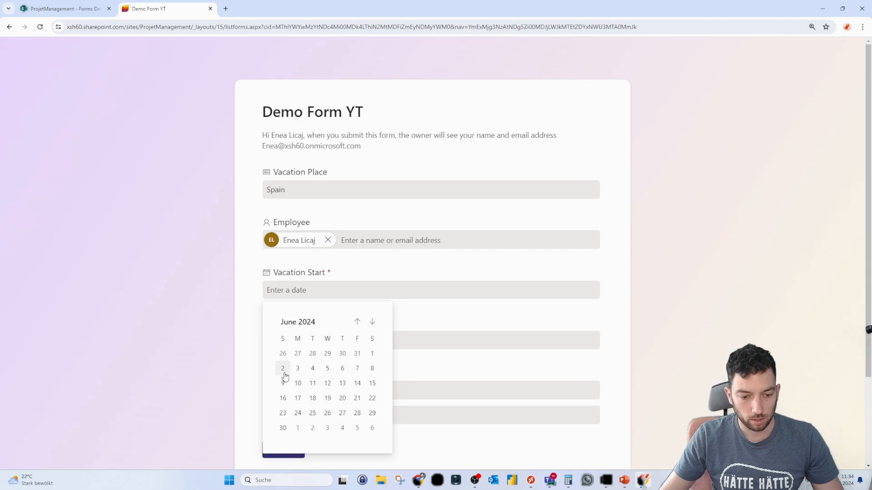
left_click(283, 369)
left_click(305, 292)
left_click(298, 368)
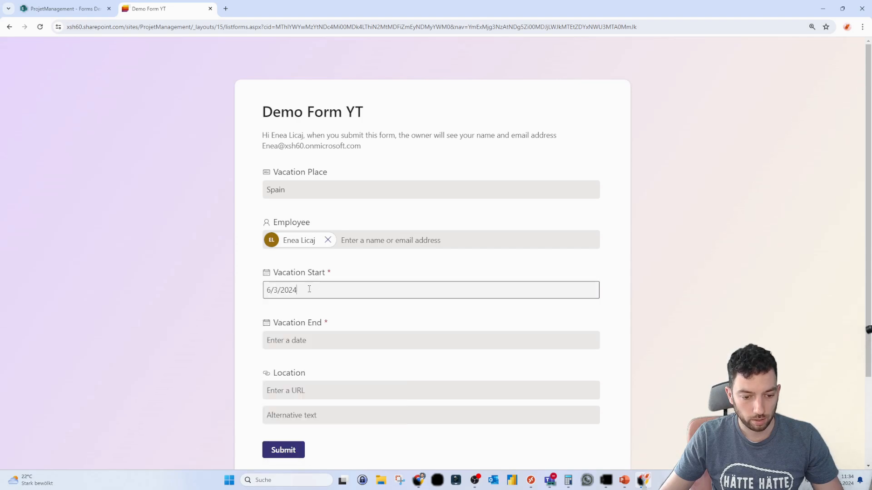
left_click(310, 341)
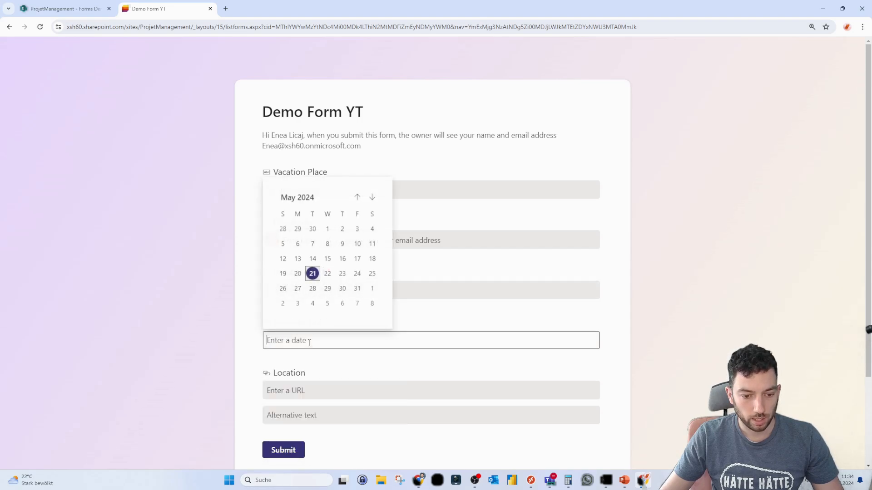
left_click(373, 197)
left_click(298, 273)
Step: Activate the Location URL field and search the web for "spain barcelona" in a new browser tab
scroll(301, 318, "down", 2)
left_click(283, 307)
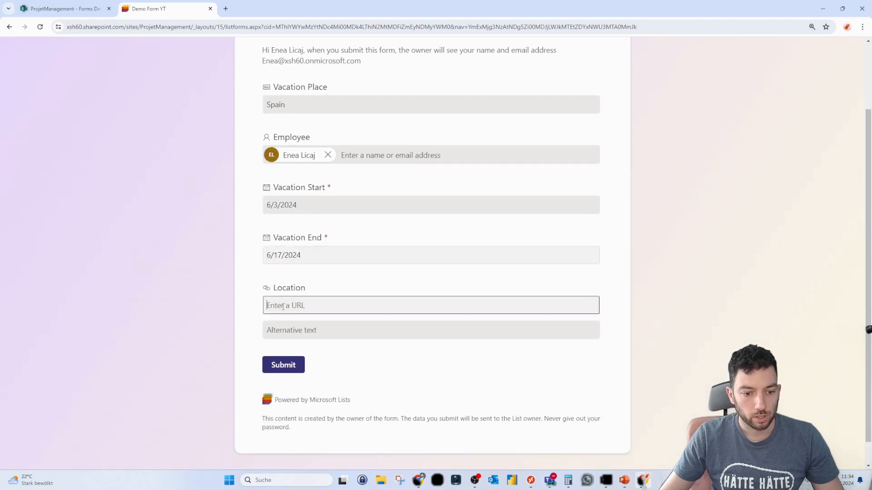
left_click(229, 12)
type("spain barcelo")
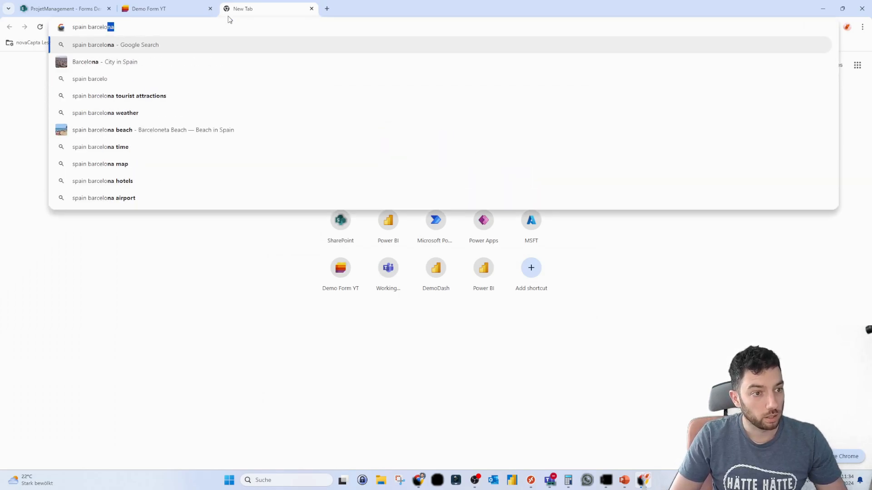
key("Return")
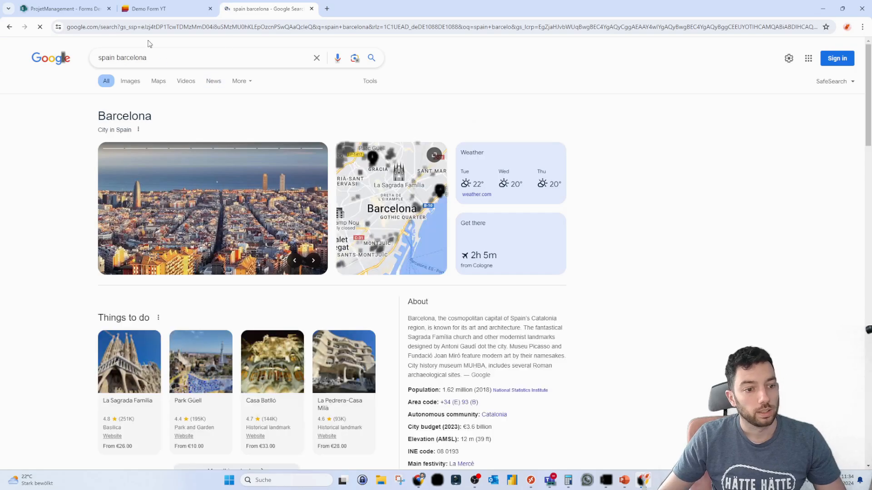
Step: Try to use the Barcelona search results page's address as the Location URL
left_click(150, 27)
left_click(149, 9)
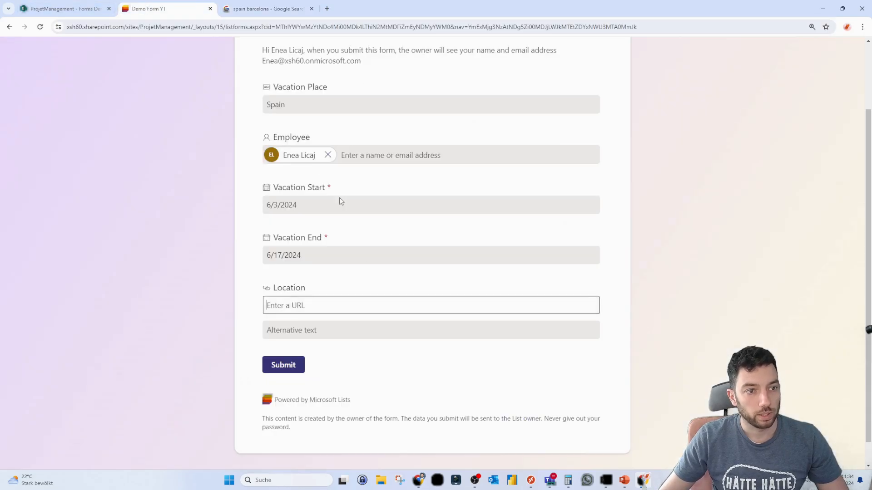
key("ctrl+v")
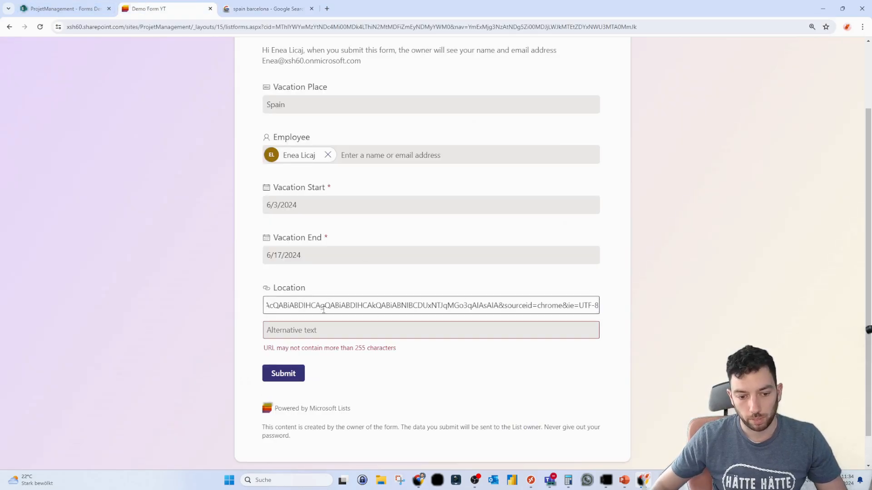
key("Tab")
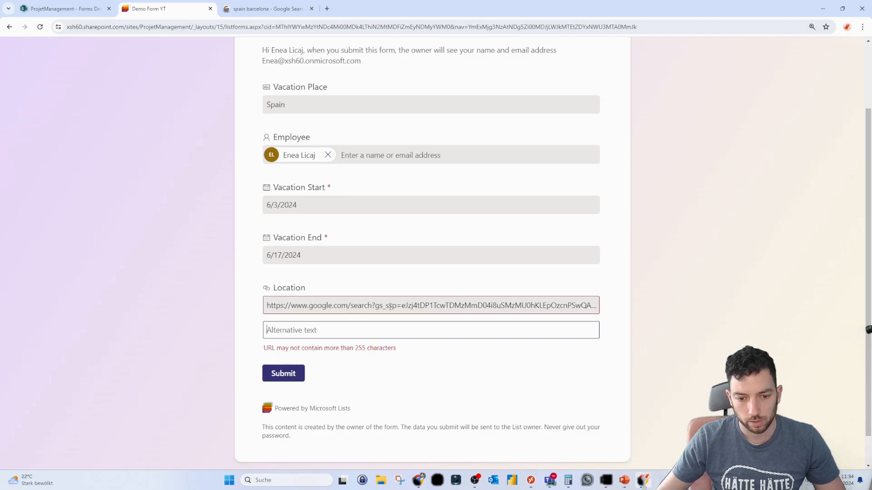
Step: Open the official Sagrada Família website from the search results and copy its address
left_click(268, 8)
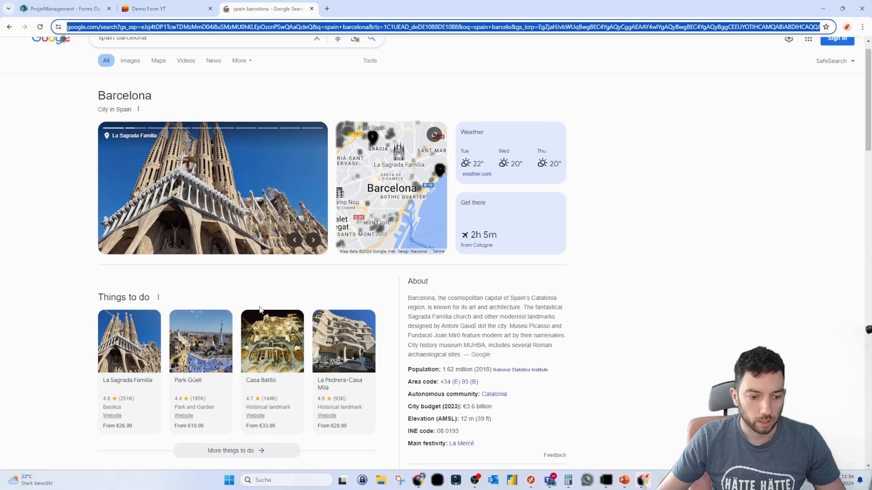
scroll(261, 310, "down", 3)
left_click(141, 249)
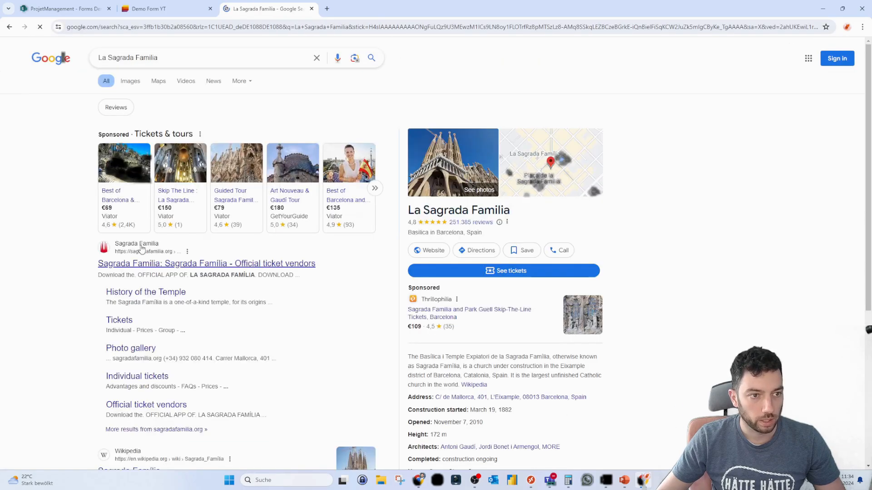
left_click(130, 267)
left_click(147, 25)
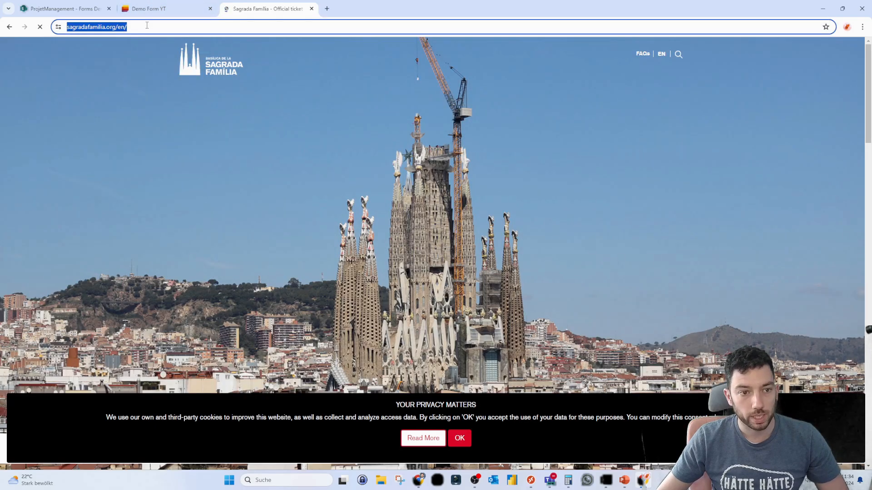
left_click(154, 4)
left_click(337, 300)
key("ctrl+a")
type("https://sagradafamilia.org/en/")
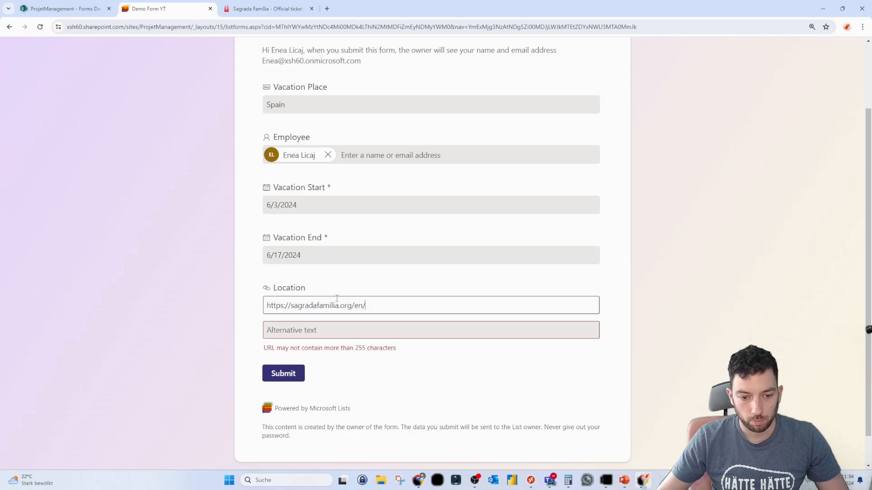
left_click(349, 330)
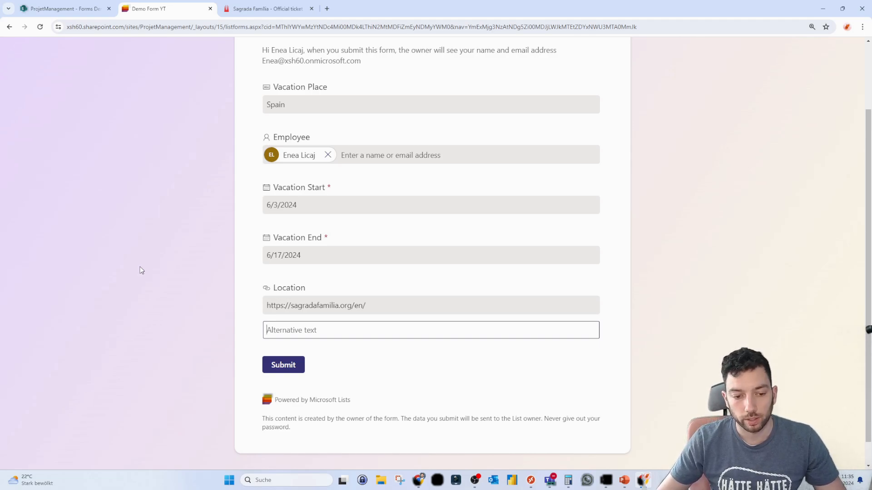
left_click(404, 355)
left_click(367, 330)
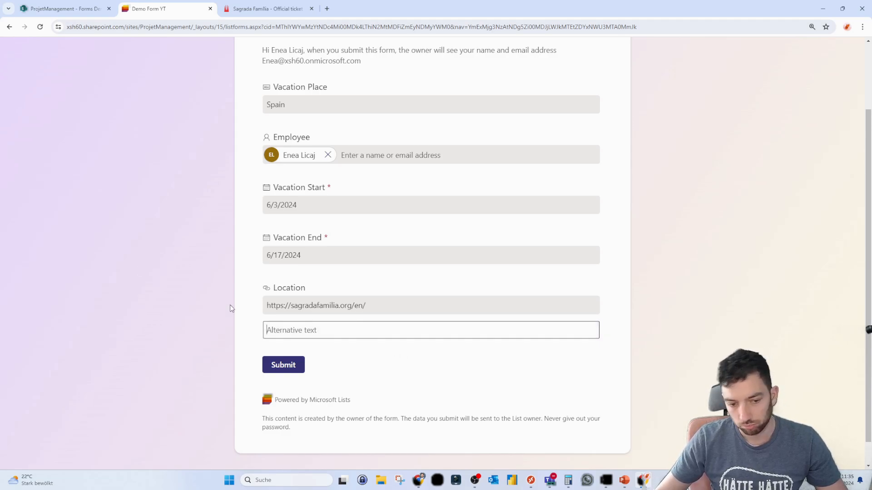
Step: Review the filled-in vacation response and submit it
scroll(231, 308, "up", 2)
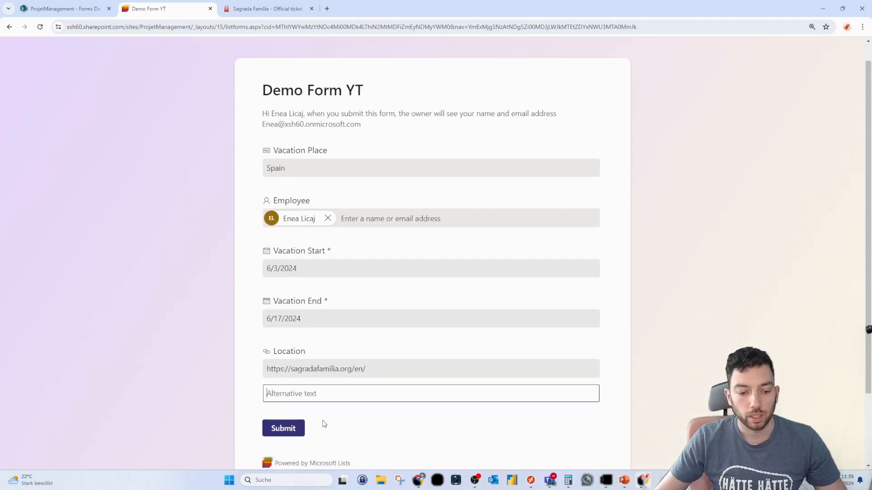
scroll(324, 423, "down", 3)
left_click(285, 341)
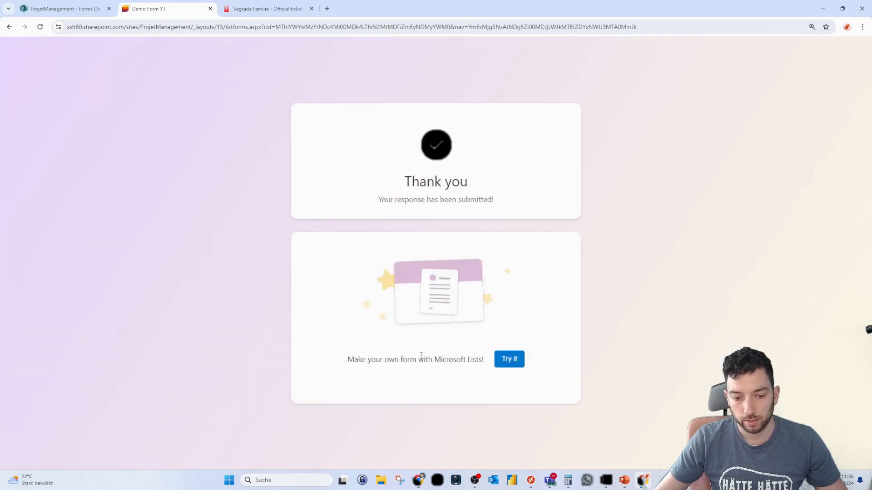
left_click_drag(348, 361, 486, 361)
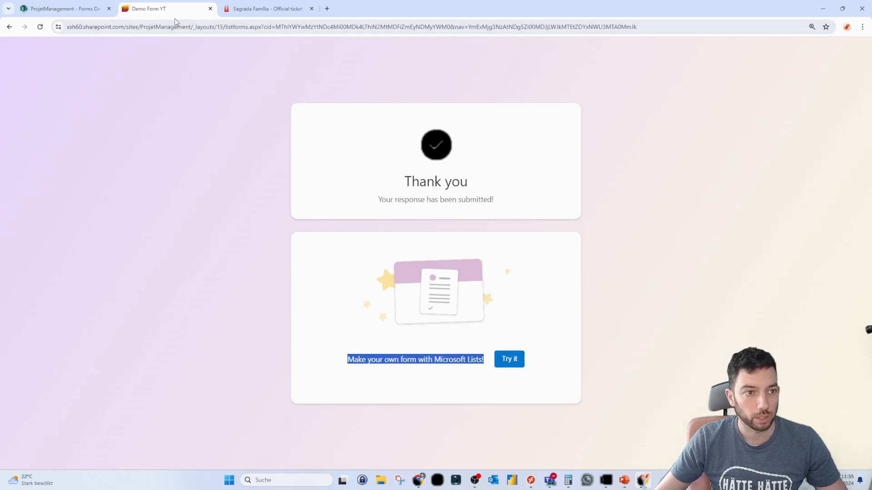
Step: Return to the Forms Demo list, close the form editor, and widen the Location column
left_click(88, 10)
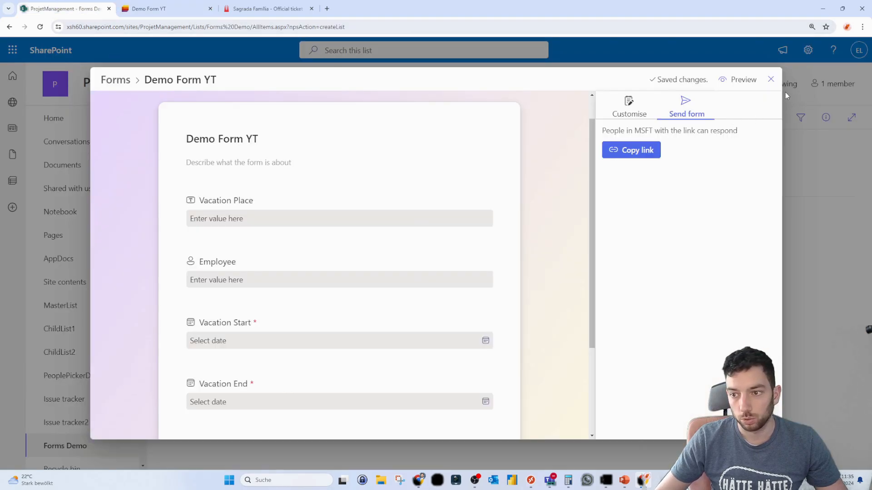
left_click(772, 81)
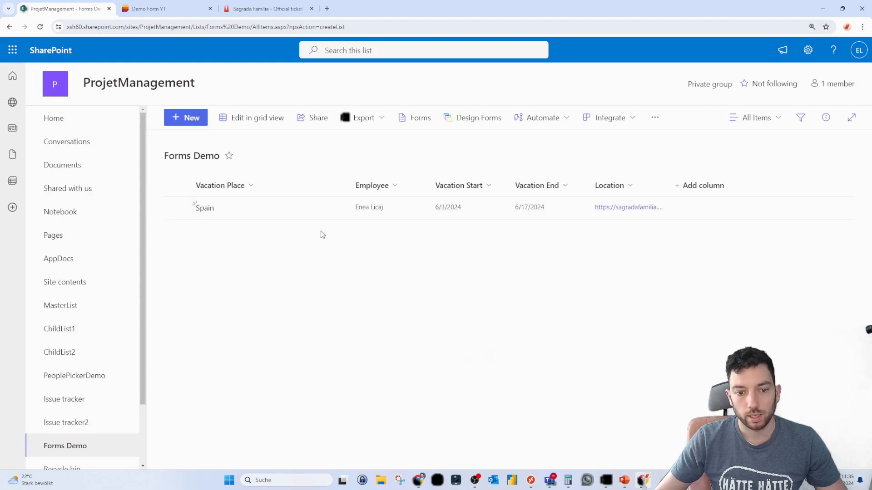
left_click_drag(668, 190, 710, 193)
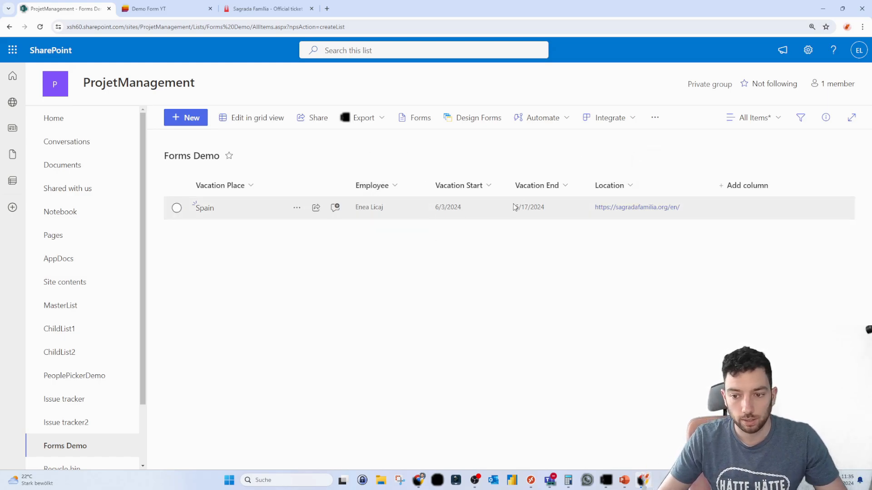
Step: Reopen Demo Form YT for editing and display the field types available for a new field
left_click(415, 120)
left_click(467, 186)
scroll(296, 318, "down", 4)
left_click(240, 369)
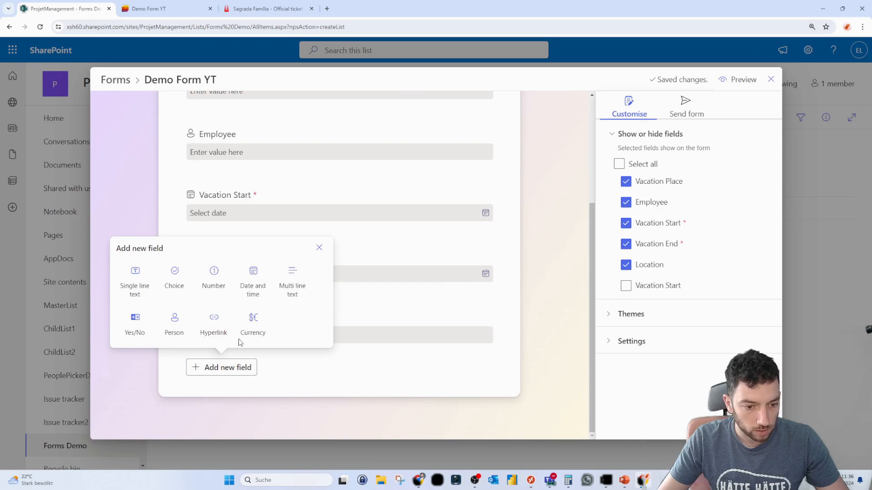